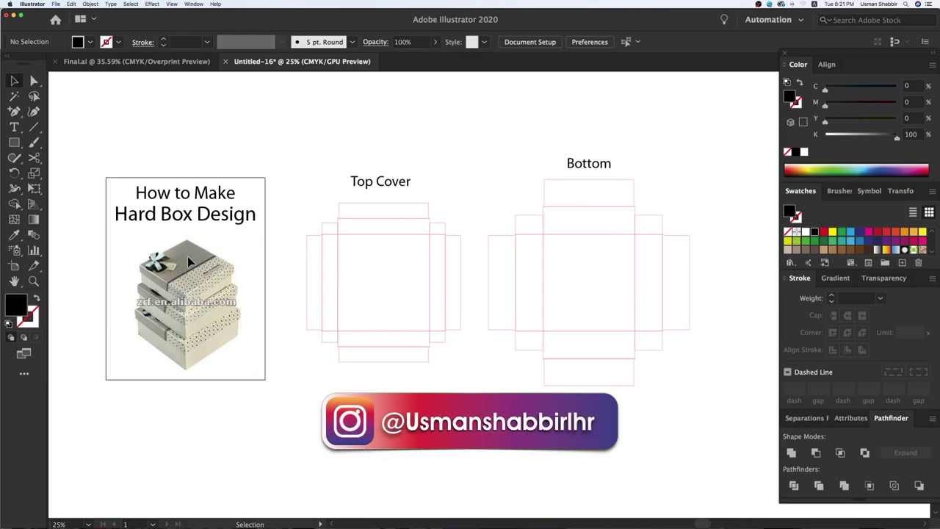
# Zoom in and pan so the Top Cover dieline sits near the centre of the view.
pyautogui.scroll(3, 352, 346)
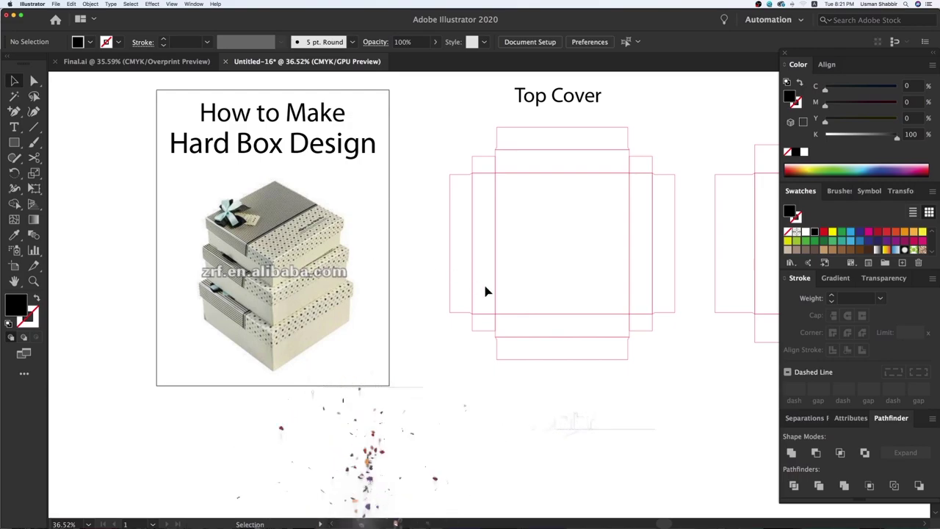
pyautogui.moveTo(485, 291)
pyautogui.mouseDown()
pyautogui.moveTo(446, 336)
pyautogui.moveTo(463, 339)
pyautogui.mouseUp()
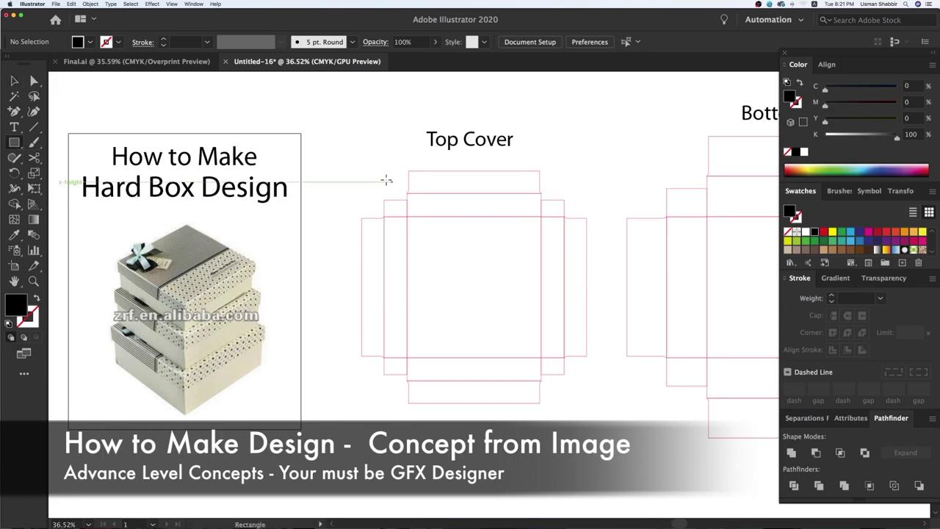
# Place a photo-sampled beige rectangle behind the Top Cover dieline and draw a thin centre strip.
pyautogui.moveTo(352, 165); pyautogui.dragTo(592, 409)
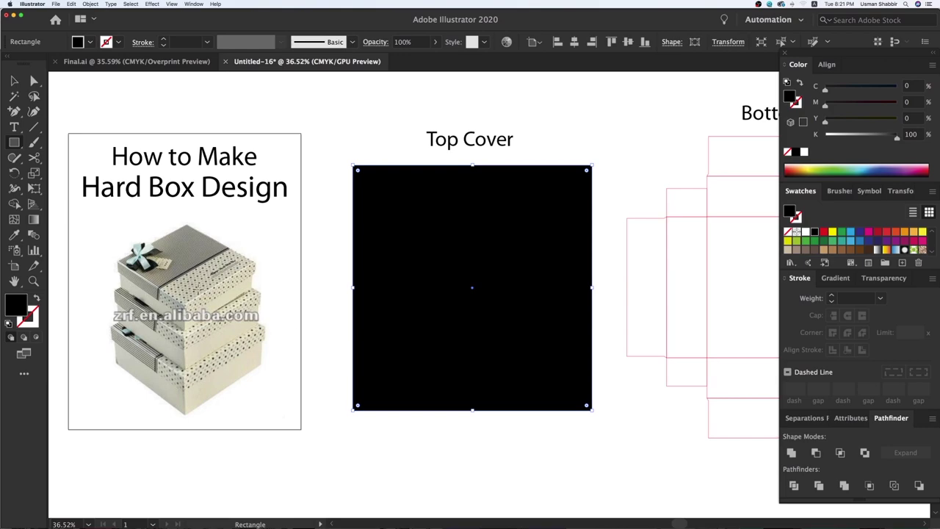
pyautogui.click(14, 235)
pyautogui.click(243, 371)
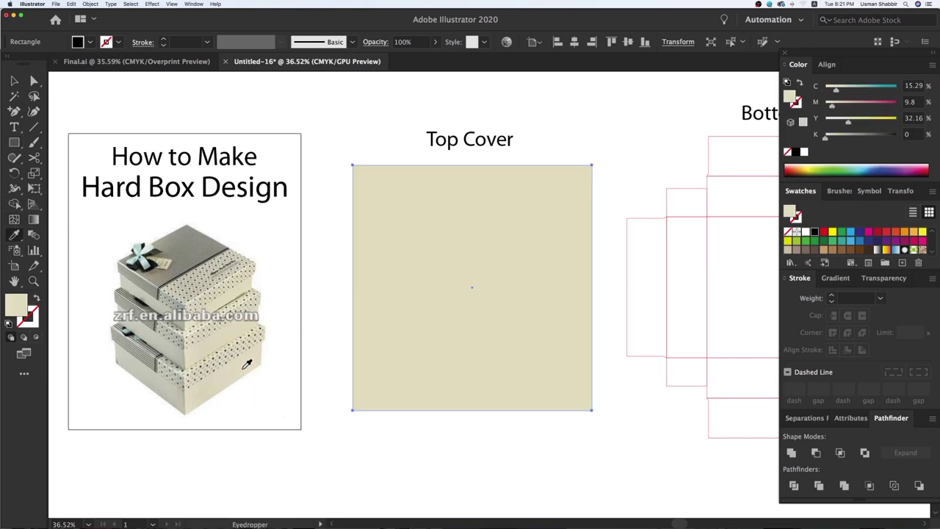
pyautogui.press('v')
pyautogui.hotkey('ctrl', 'shift', '[')
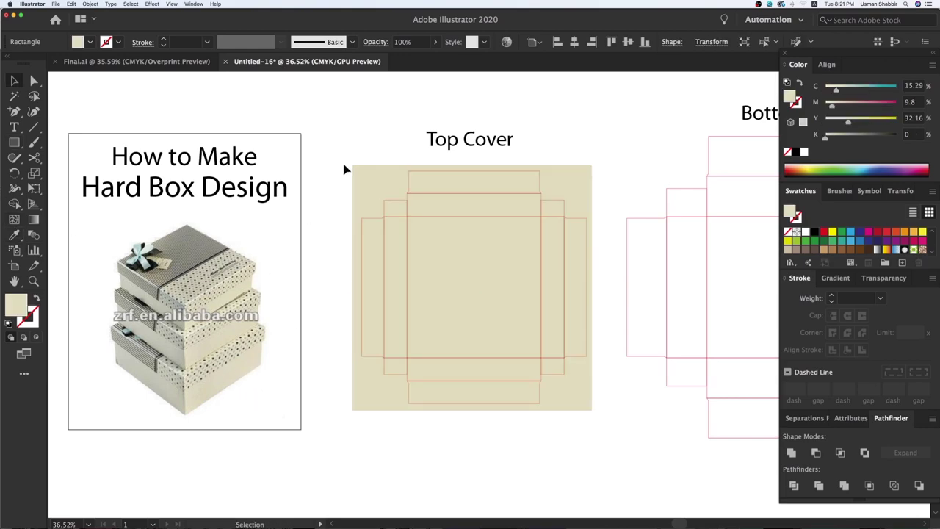
pyautogui.click(345, 170)
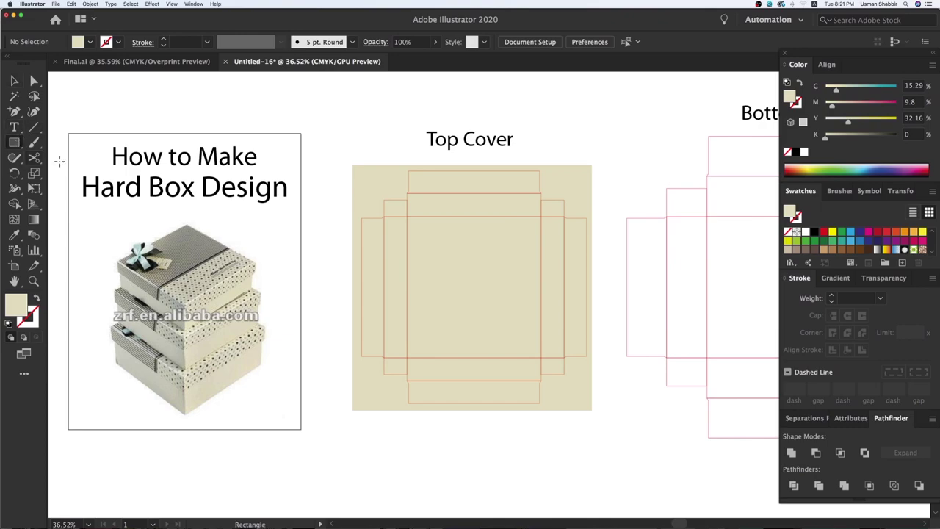
pyautogui.moveTo(472, 167); pyautogui.dragTo(474, 411)
pyautogui.press('v')
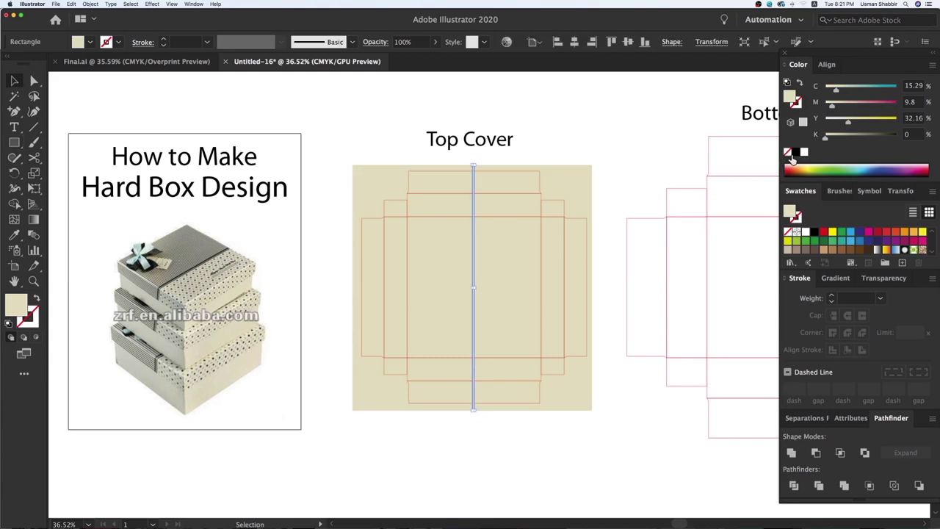
# Fill the centre strip black (K 100%), centre it, and place a thinner copy beside it.
pyautogui.moveTo(825, 136); pyautogui.dragTo(936, 138)
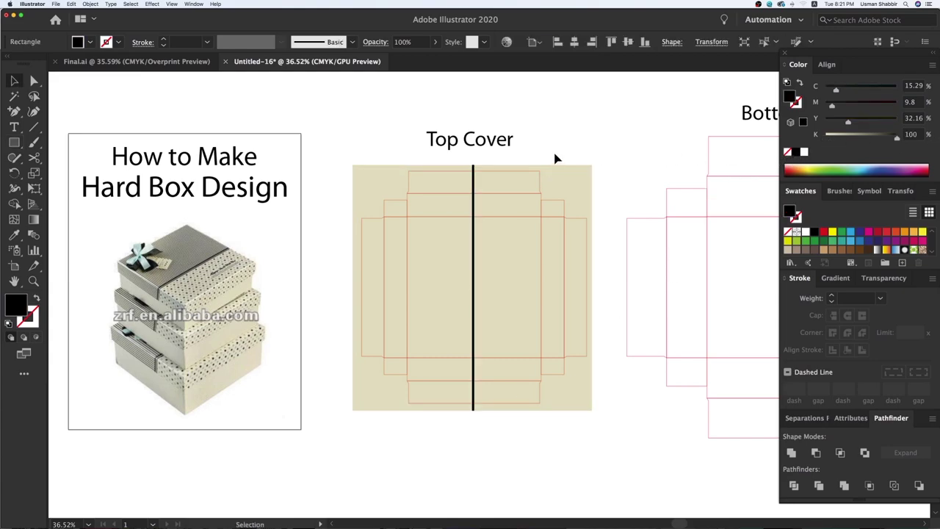
pyautogui.click(411, 155)
pyautogui.moveTo(410, 157); pyautogui.dragTo(660, 425)
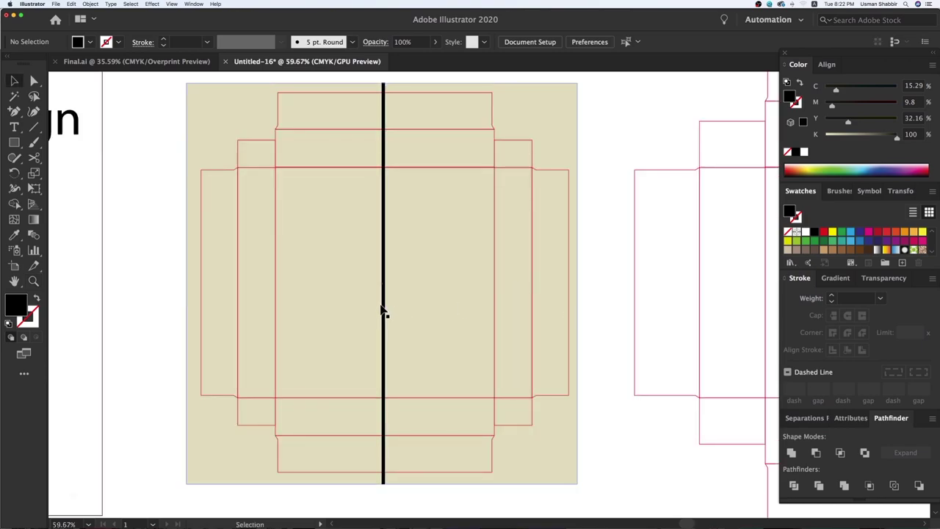
pyautogui.moveTo(381, 310); pyautogui.dragTo(403, 307)
pyautogui.moveTo(387, 265)
pyautogui.mouseDown()
pyautogui.moveTo(414, 336)
pyautogui.moveTo(451, 310)
pyautogui.mouseUp()
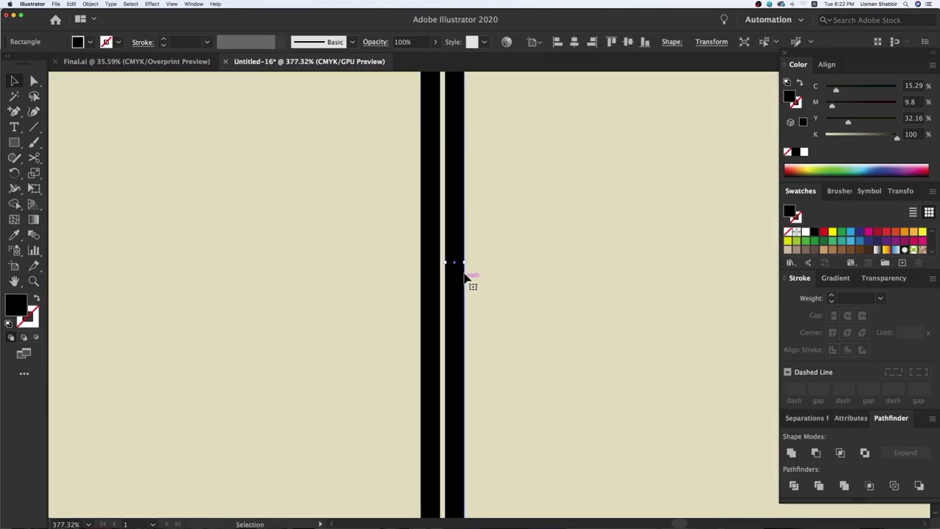
pyautogui.moveTo(465, 262); pyautogui.dragTo(453, 262)
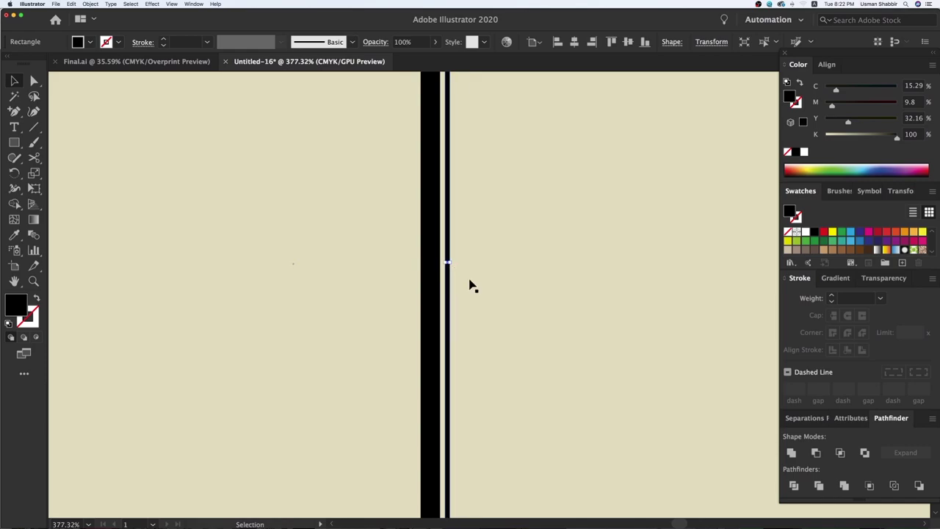
pyautogui.press('super+minus')
pyautogui.press('super+minus')
pyautogui.press('super+minus')
pyautogui.press('super+minus')
pyautogui.press('super+minus')
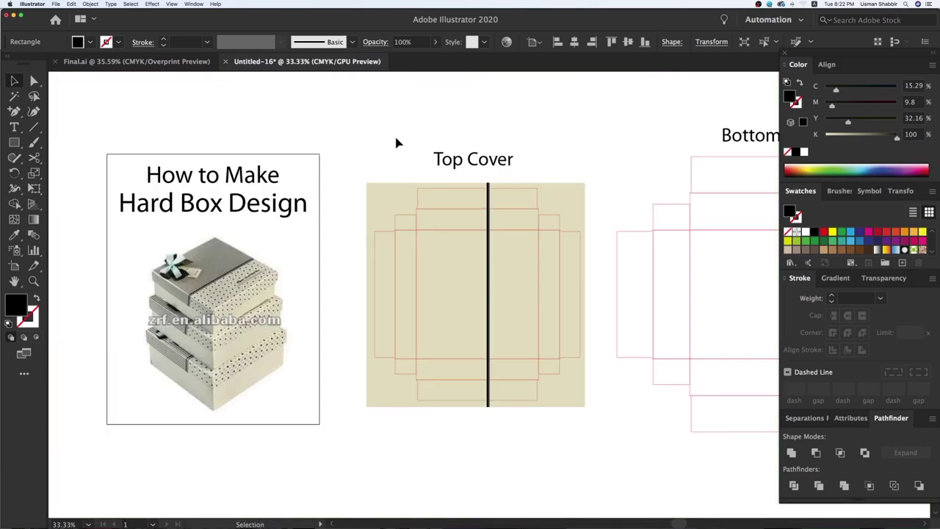
# Draw a small black circle above the Top Cover with the Ellipse tool.
pyautogui.press('z')
pyautogui.scroll(3, 650, 400)
pyautogui.hscroll(1, 576, 379)
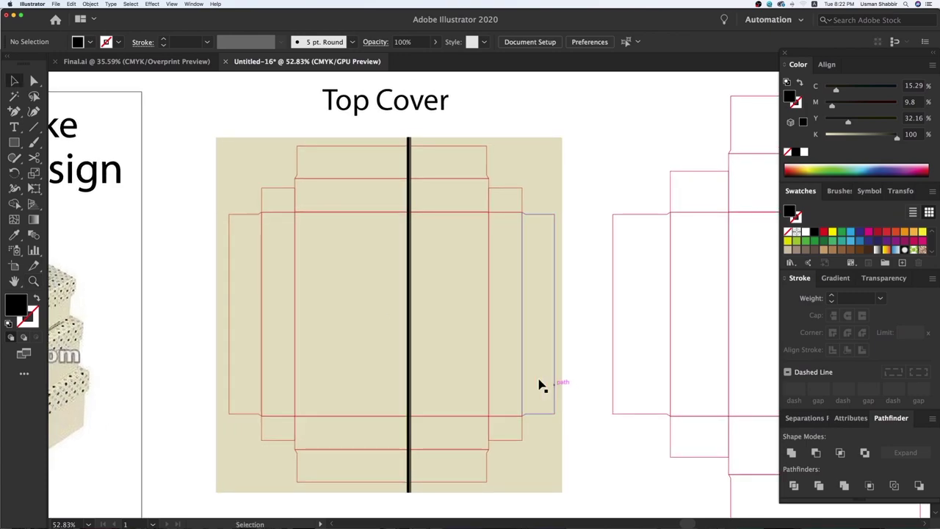
pyautogui.hscroll(2, 475, 333)
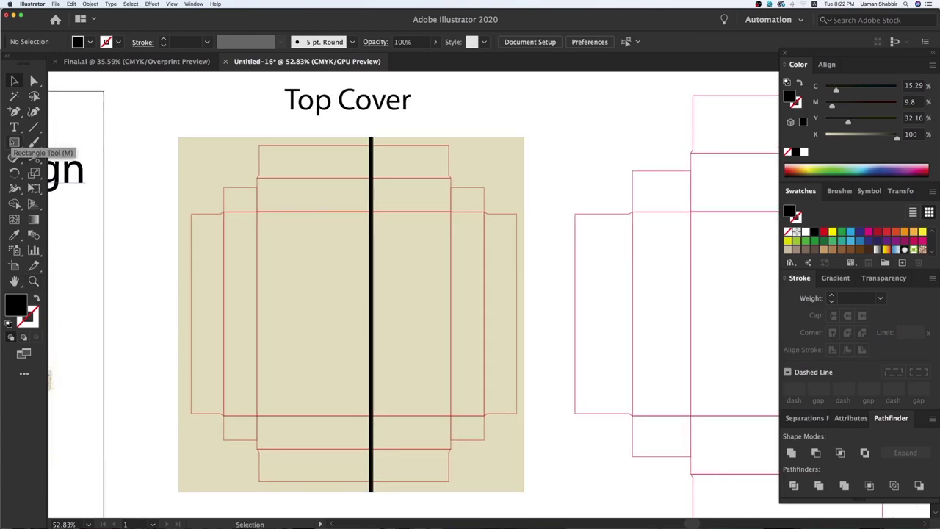
pyautogui.click(14, 142)
pyautogui.click(48, 173)
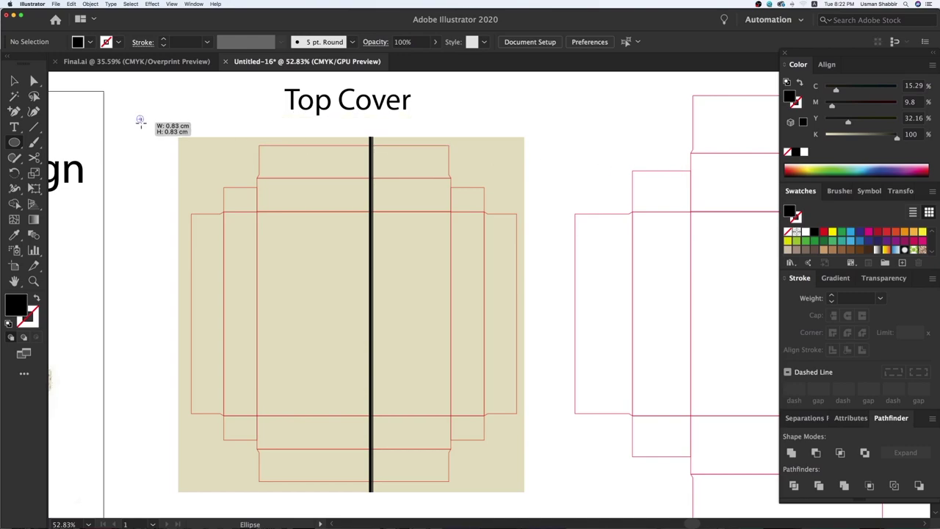
pyautogui.moveTo(141, 120)
pyautogui.mouseDown()
pyautogui.moveTo(154, 242)
pyautogui.moveTo(219, 101)
pyautogui.moveTo(234, 107)
pyautogui.mouseUp()
pyautogui.press('v')
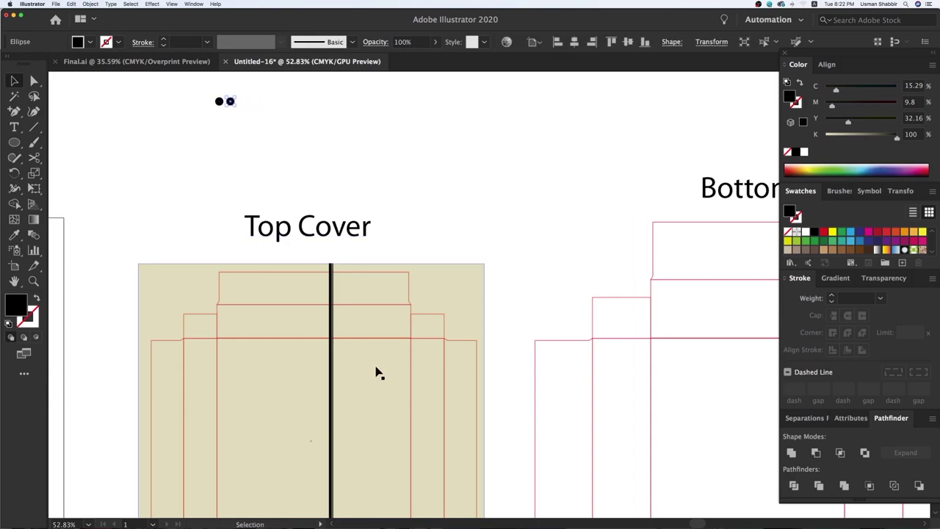
# Give the copied dot a darkened beige fill and repeat the pair into a long row.
pyautogui.press('i')
pyautogui.click(398, 358)
pyautogui.press('v')
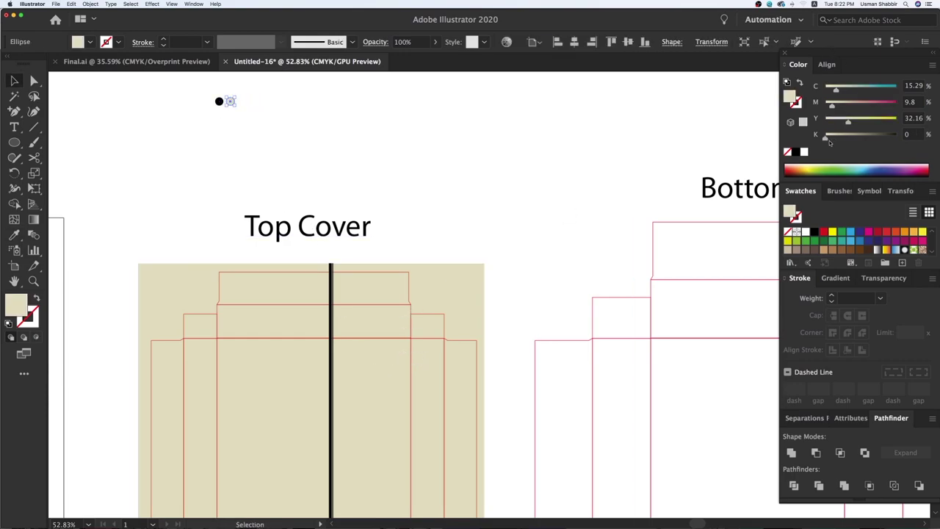
pyautogui.moveTo(826, 137); pyautogui.dragTo(839, 137)
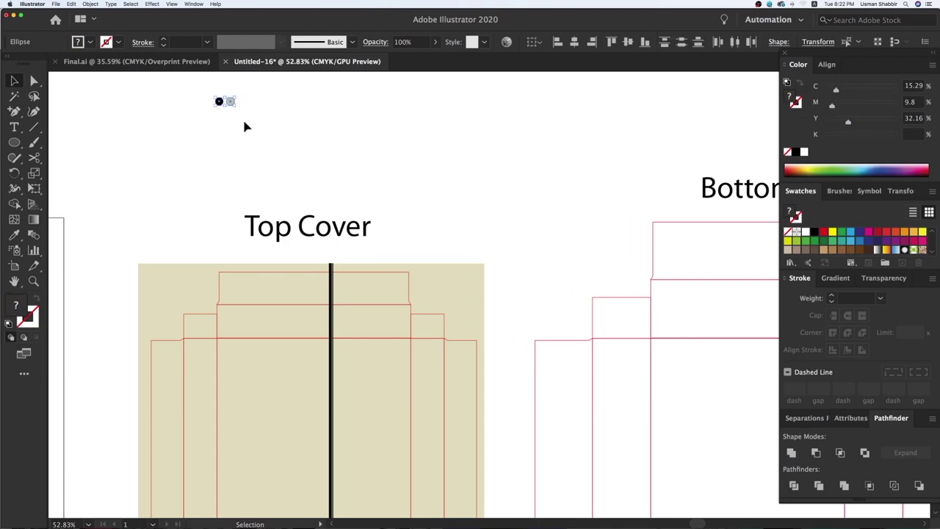
pyautogui.moveTo(222, 101); pyautogui.dragTo(256, 106)
pyautogui.hotkey('ctrl', 'd')
pyautogui.hotkey('ctrl', 'd')
pyautogui.hotkey('ctrl', 'd')
pyautogui.hotkey('ctrl', '-')
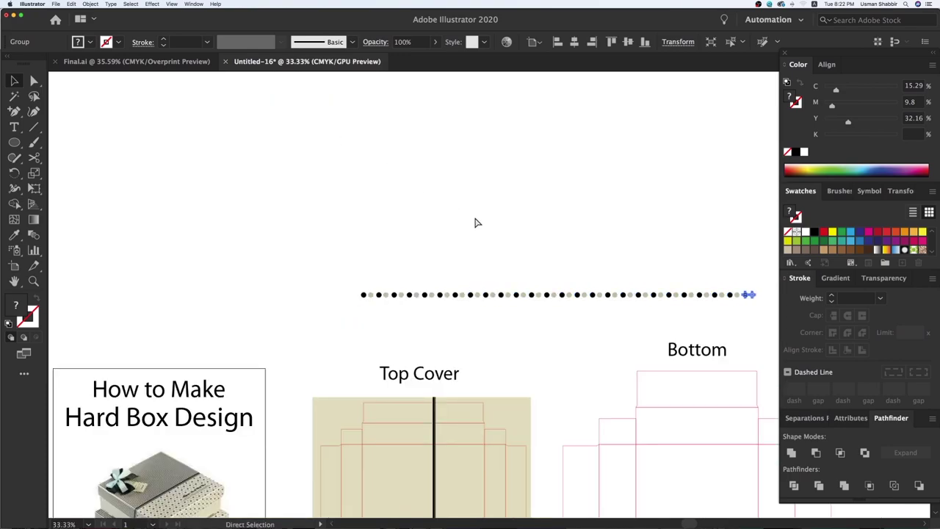
pyautogui.hotkey('ctrl', '-')
pyautogui.hotkey('ctrl', '-')
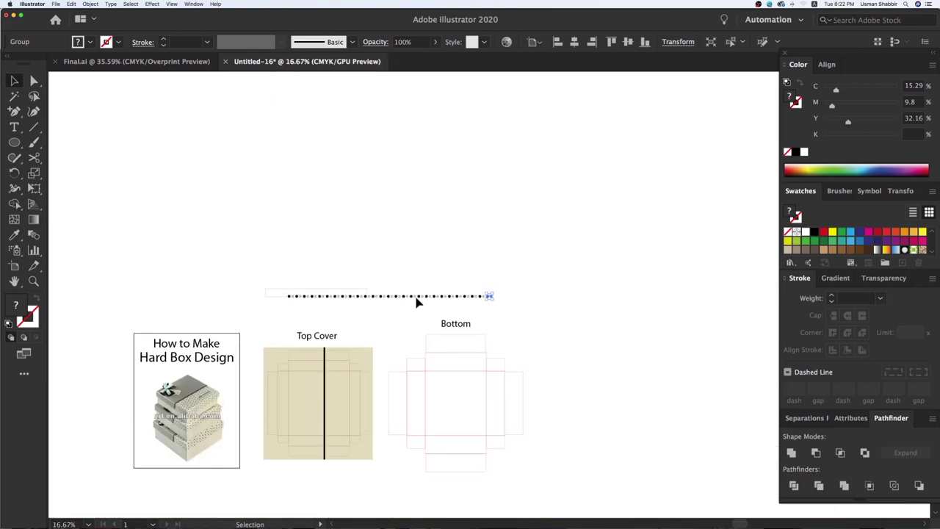
# Shrink the dot row and position it along the Top Cover's top edge.
pyautogui.hotkey('ctrl', 'shift', 'a')
pyautogui.click(34, 281)
pyautogui.moveTo(252, 273); pyautogui.dragTo(606, 451)
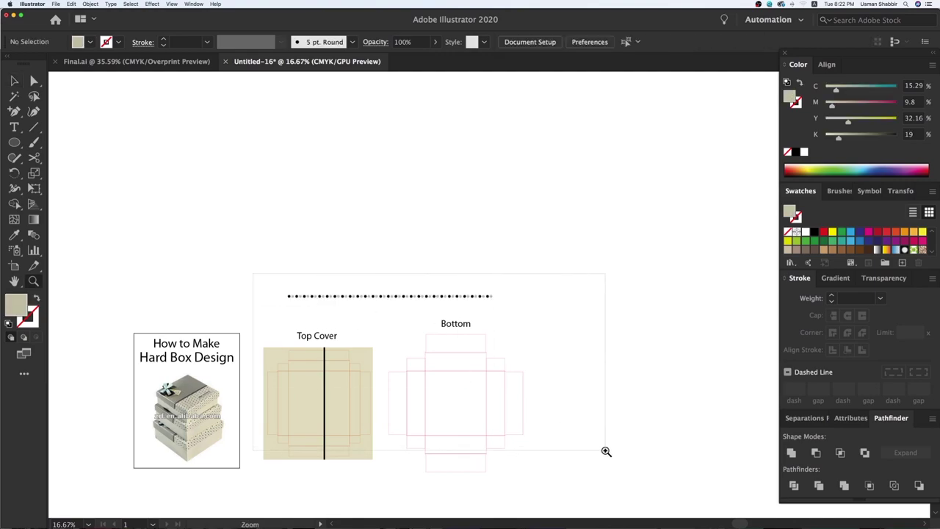
pyautogui.press('v')
pyautogui.moveTo(357, 116); pyautogui.dragTo(299, 287)
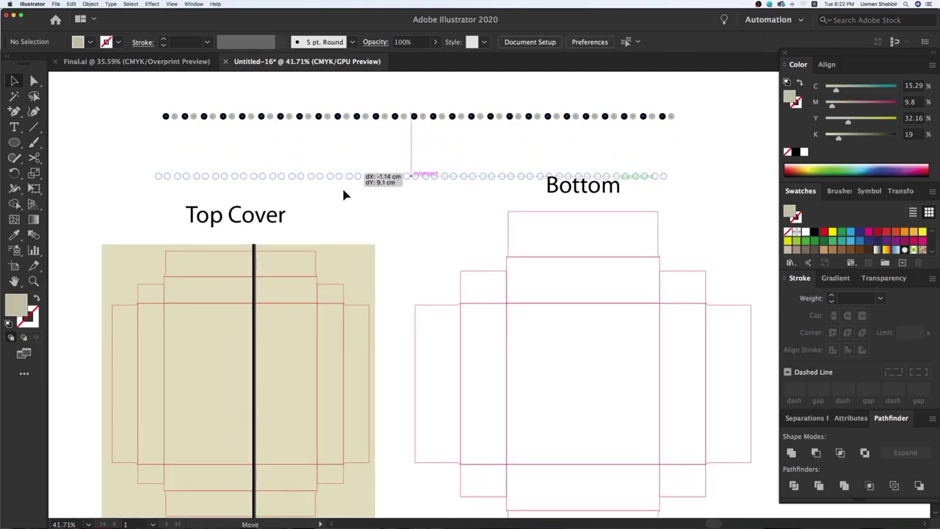
pyautogui.moveTo(617, 287); pyautogui.dragTo(488, 285)
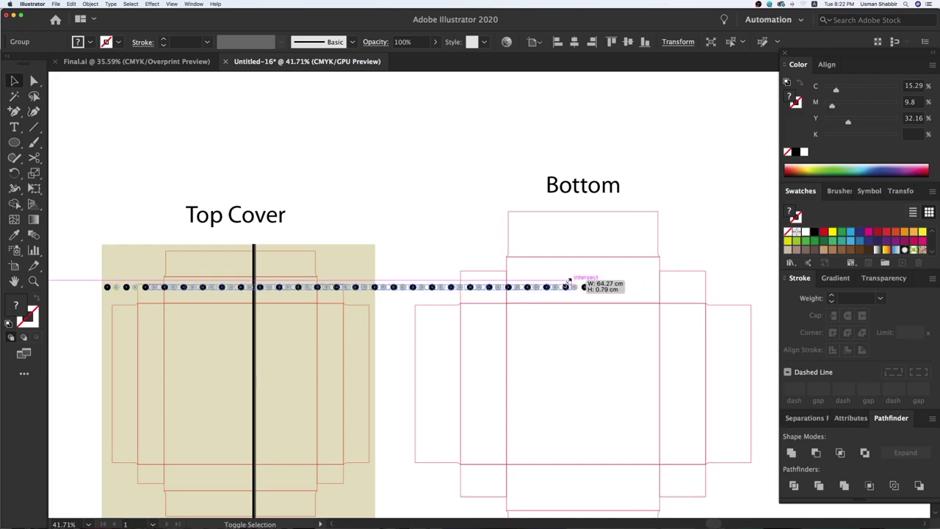
pyautogui.click(433, 255)
pyautogui.moveTo(401, 287); pyautogui.dragTo(428, 309)
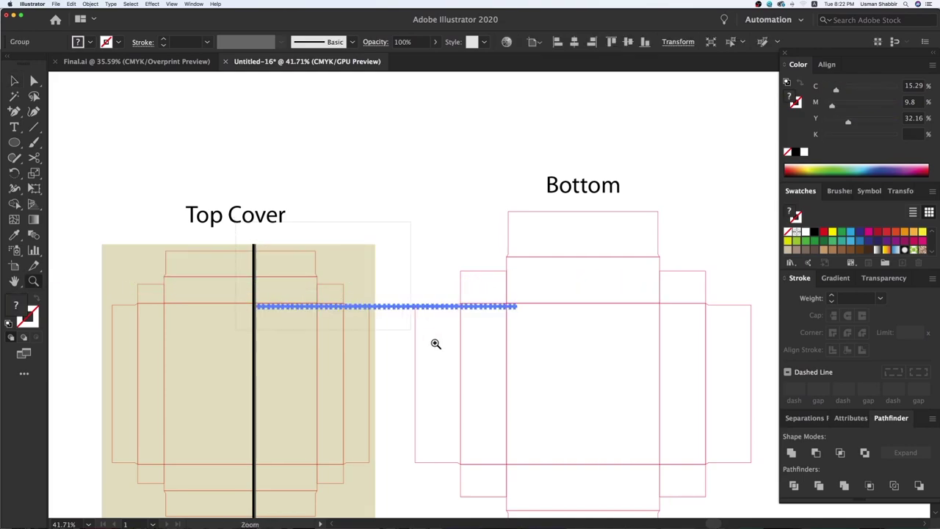
pyautogui.moveTo(220, 228); pyautogui.dragTo(460, 371)
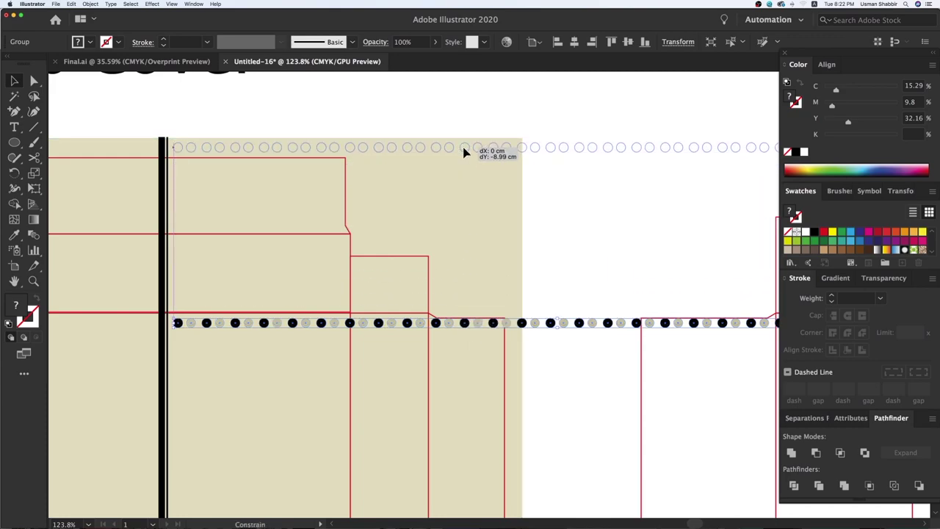
pyautogui.moveTo(463, 323)
pyautogui.mouseDown()
pyautogui.moveTo(466, 151)
pyautogui.moveTo(485, 162)
pyautogui.mouseUp()
pyautogui.click(474, 133)
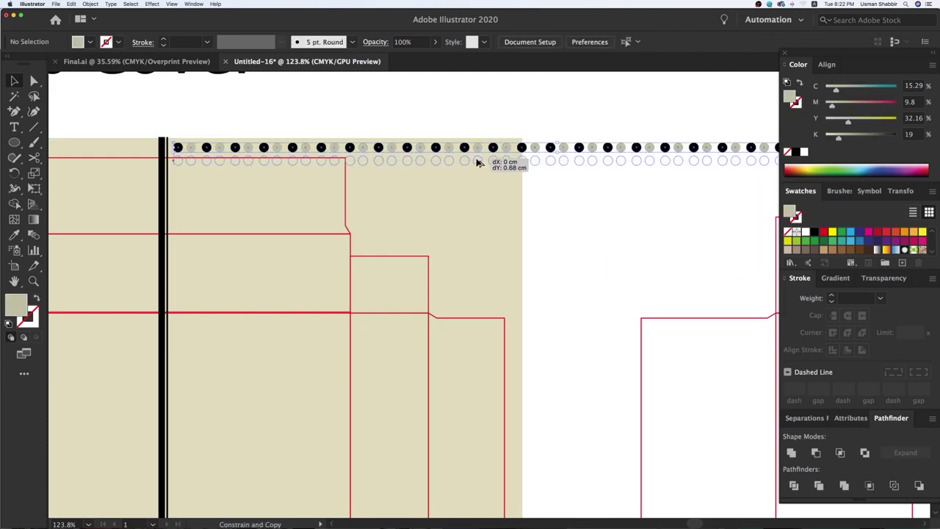
# Copy the dot row downward and repeat with Ctrl+D to fill the right half.
pyautogui.keyDown('alt'); pyautogui.moveTo(484, 161); pyautogui.dragTo(532, 175); pyautogui.keyUp('alt')
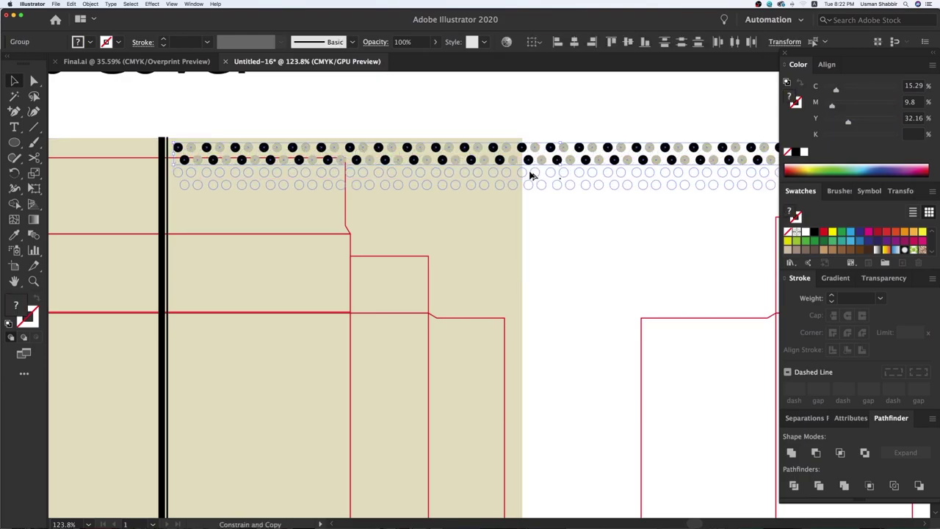
pyautogui.keyDown('alt'); pyautogui.keyDown('shift'); pyautogui.moveTo(532, 175); pyautogui.dragTo(532, 175); pyautogui.keyUp('shift'); pyautogui.keyUp('alt')
pyautogui.hotkey('ctrl', 'd')
pyautogui.hotkey('ctrl', '-')
pyautogui.hotkey('ctrl', '-')
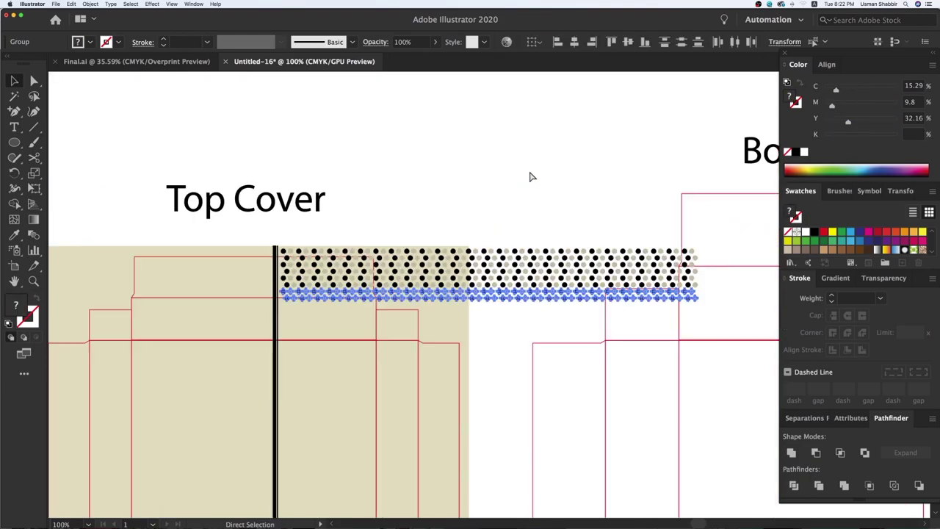
pyautogui.hotkey('ctrl', 'd')
pyautogui.hotkey('ctrl', 'd')
pyautogui.hotkey('ctrl', 'd')
pyautogui.hotkey('ctrl', 'd')
pyautogui.hotkey('ctrl', '-')
pyautogui.hotkey('ctrl', 'd')
pyautogui.hotkey('ctrl', 'd')
pyautogui.hotkey('ctrl', 'd')
pyautogui.hotkey('ctrl', 'd')
pyautogui.hotkey('ctrl', 'd')
pyautogui.hotkey('ctrl', 'd')
pyautogui.hotkey('ctrl', 'd')
pyautogui.hotkey('ctrl', 'd')
pyautogui.hotkey('ctrl', 'd')
pyautogui.hotkey('ctrl', 'd')
pyautogui.hotkey('ctrl', 'd')
pyautogui.hotkey('ctrl', 'd')
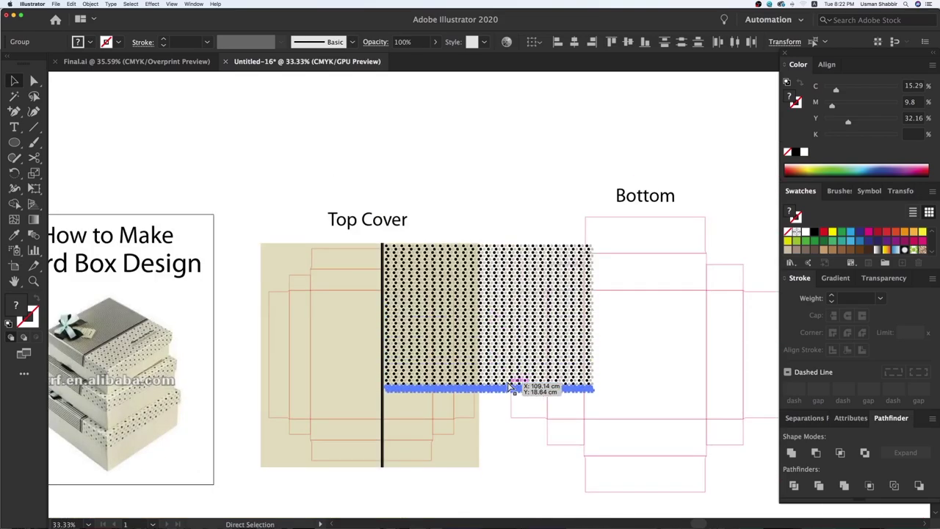
pyautogui.hotkey('ctrl', 'd')
pyautogui.hotkey('ctrl', 'd')
pyautogui.hotkey('ctrl', 'd')
pyautogui.hotkey('ctrl', 'd')
pyautogui.hotkey('ctrl', 'd')
pyautogui.hotkey('ctrl', 'd')
pyautogui.hotkey('ctrl', 'd')
pyautogui.hotkey('ctrl', 'd')
pyautogui.hotkey('ctrl', 'd')
pyautogui.hotkey('ctrl', 'd')
pyautogui.hotkey('ctrl', 'd')
pyautogui.hotkey('ctrl', 'd')
pyautogui.hotkey('ctrl', 'd')
pyautogui.hotkey('ctrl', 'd')
pyautogui.click(499, 216)
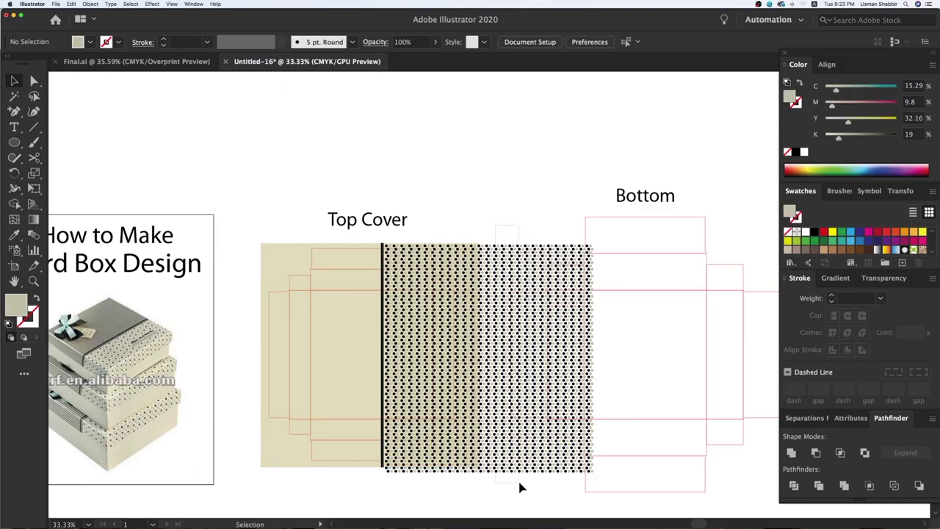
# Select the dot pattern, delete it, then restore it with undo.
pyautogui.hotkey('ctrl', 'a')
pyautogui.click(499, 230)
pyautogui.click(496, 491)
pyautogui.press('Delete')
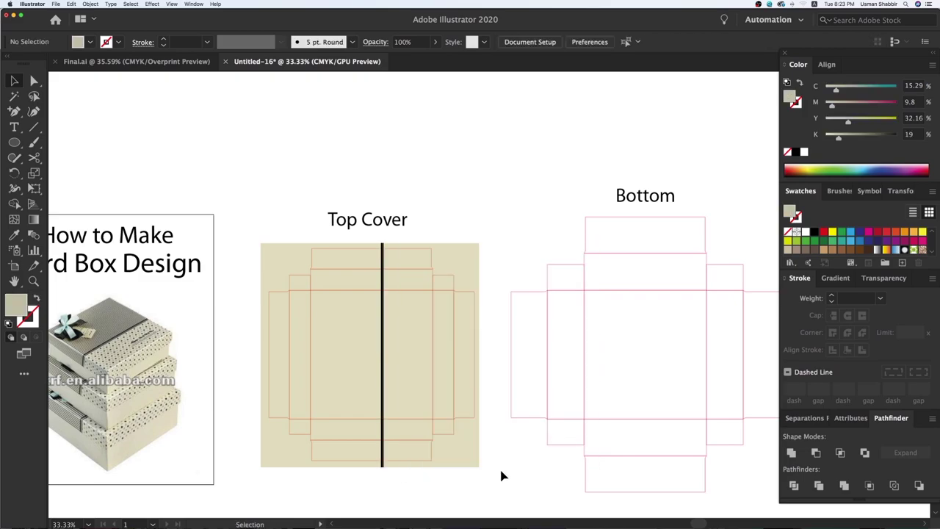
pyautogui.hotkey('ctrl', 'z')
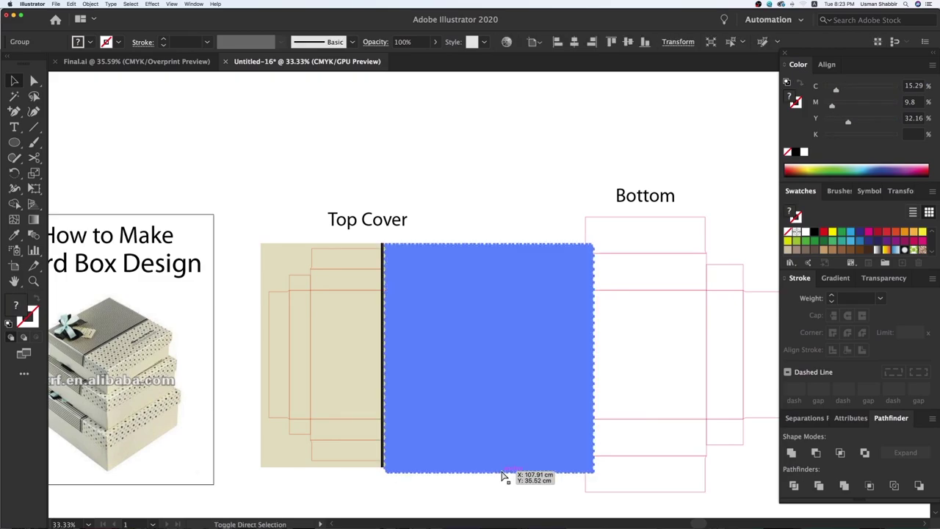
pyautogui.click(247, 210)
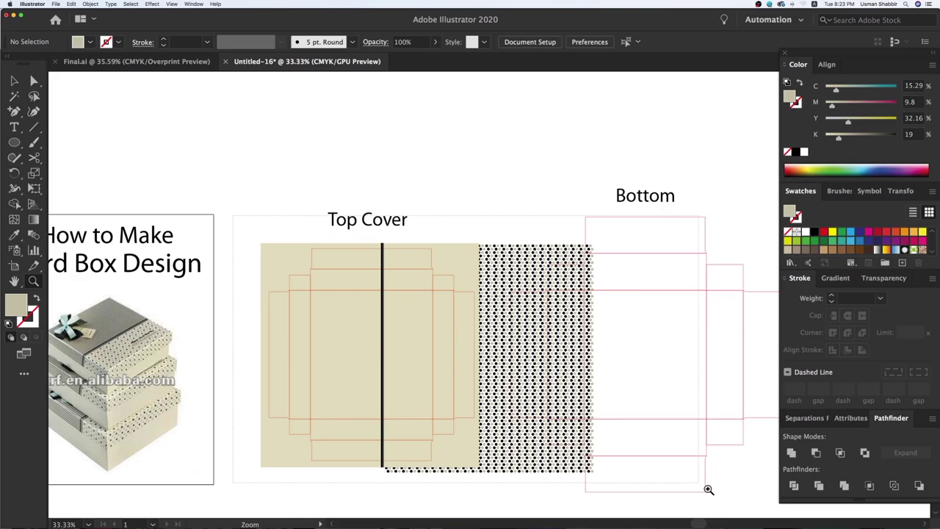
pyautogui.scroll(-1, 752, 509)
pyautogui.scroll(3, 478, 301)
# Draw a rectangle over the Top Cover's right half and make a clipping mask with the dots.
pyautogui.press('m')
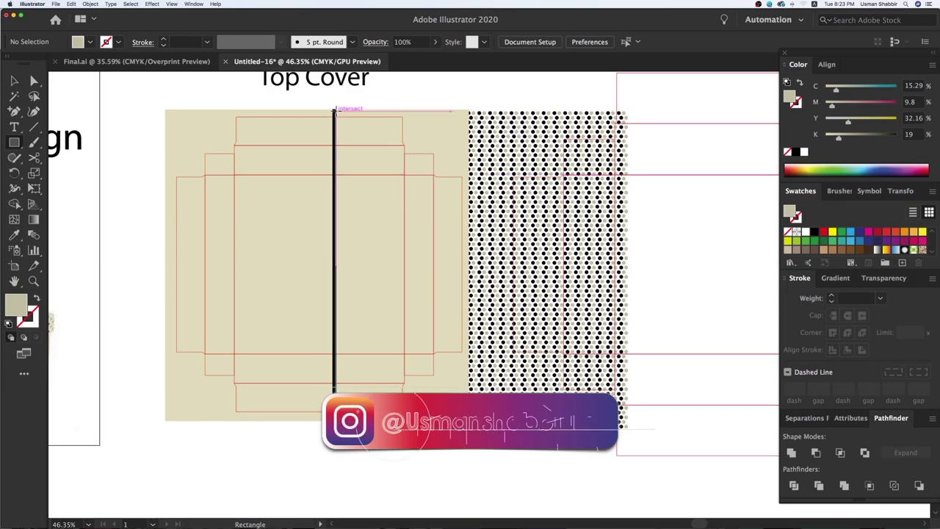
pyautogui.moveTo(335, 108); pyautogui.dragTo(468, 420)
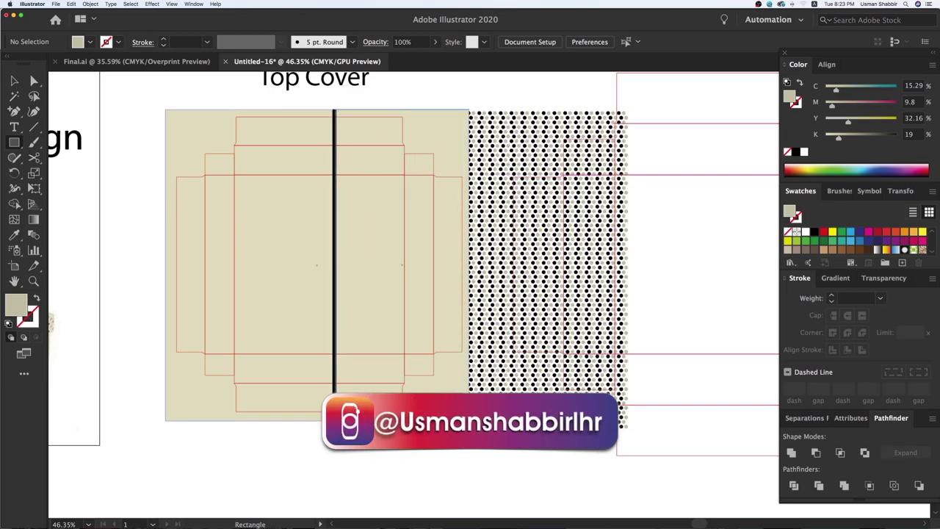
pyautogui.press('v')
pyautogui.keyDown('shift'); pyautogui.click(513, 235); pyautogui.keyUp('shift')
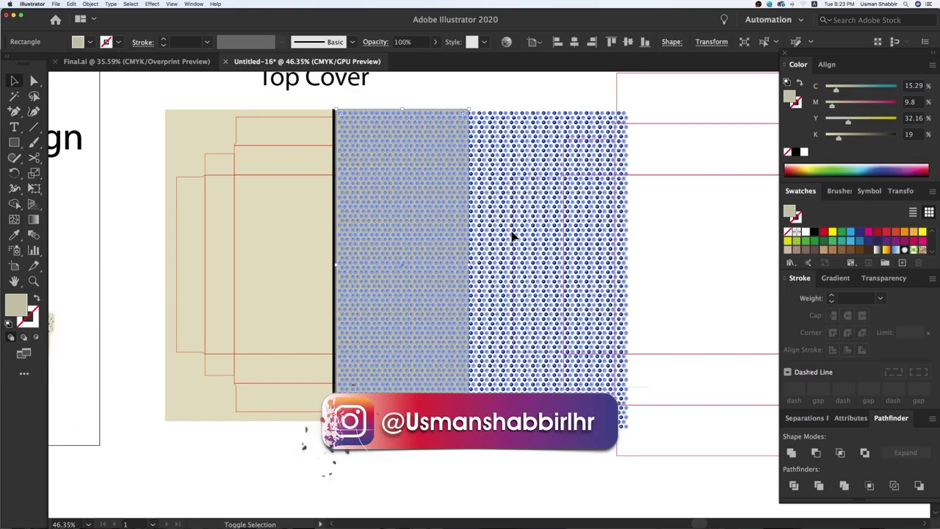
pyautogui.rightClick(511, 233)
pyautogui.click(535, 298)
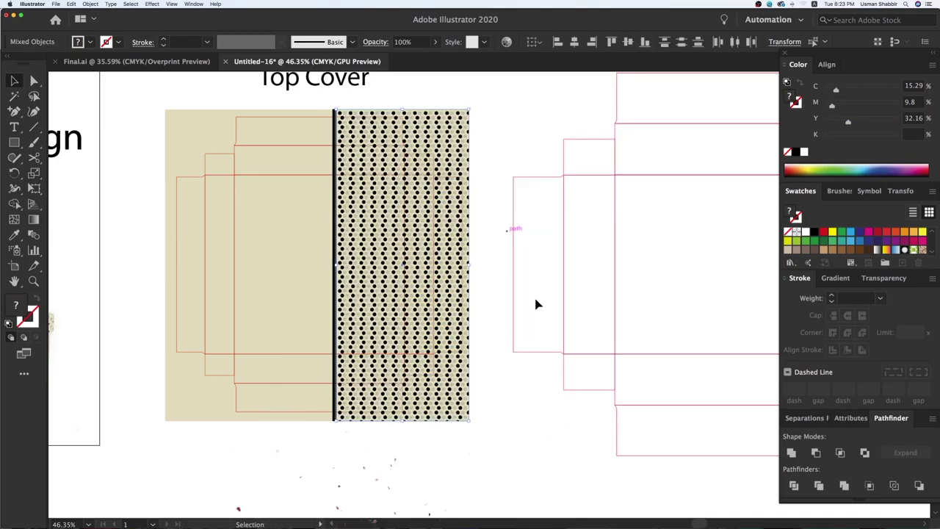
pyautogui.hotkey('ctrl', 'z')
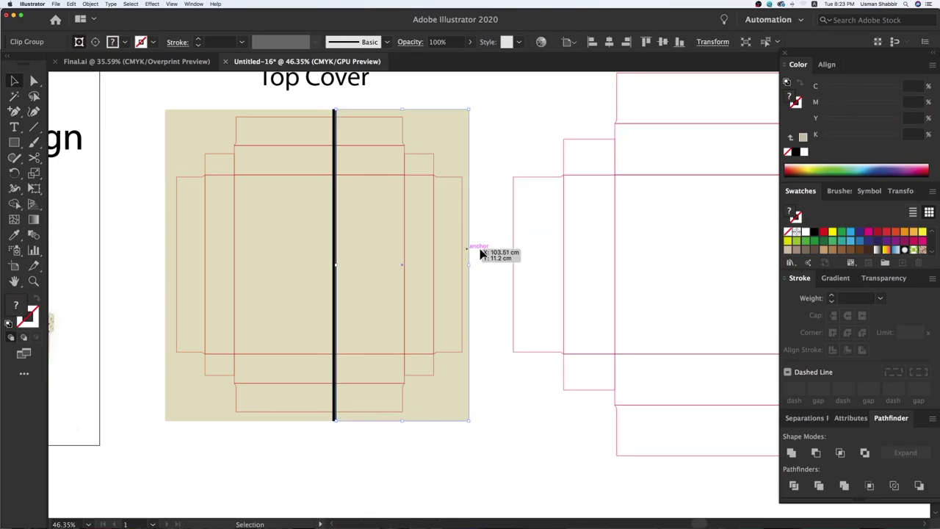
# Send the beige cover rectangle to the back and select the dots inside the clip group.
pyautogui.click(484, 254)
pyautogui.click(460, 254)
pyautogui.hotkey('ctrl', 'shift', '[')
pyautogui.click(503, 248)
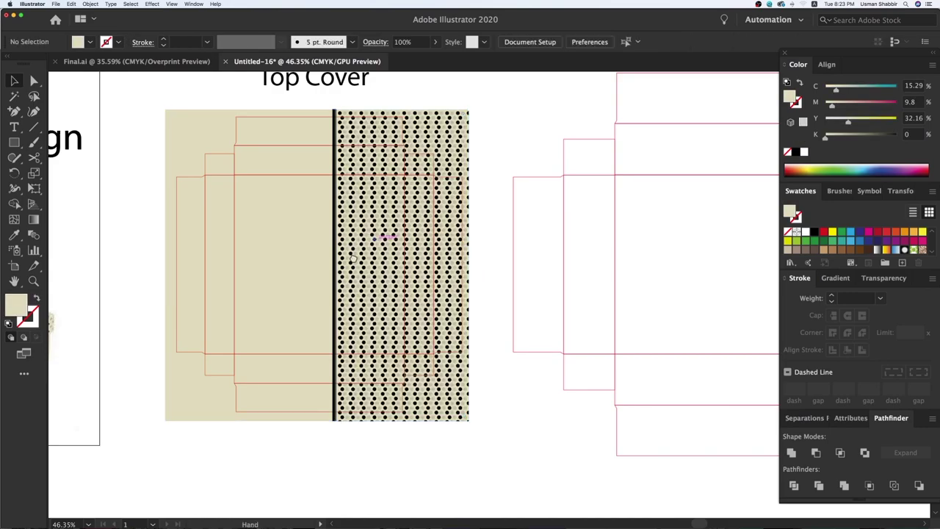
pyautogui.hscroll(-5, 352, 249)
pyautogui.scroll(2, 352, 250)
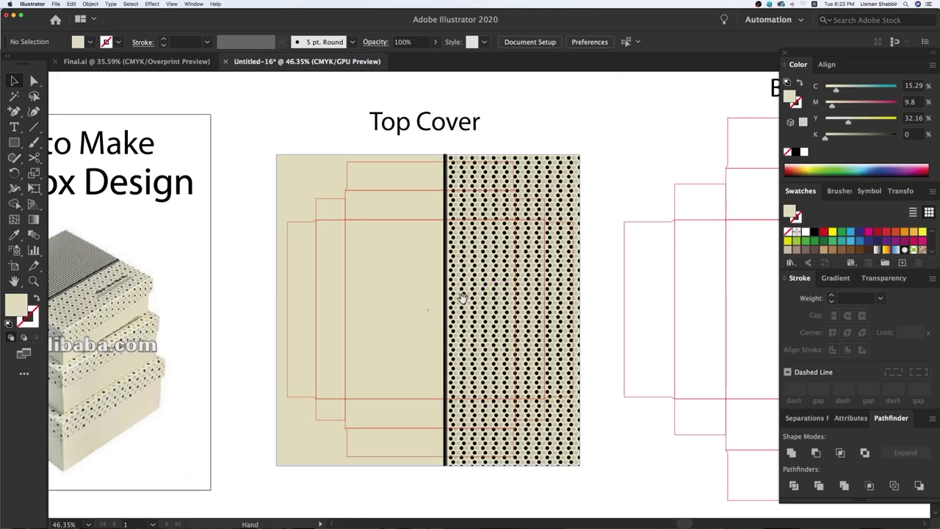
pyautogui.doubleClick(507, 271)
pyautogui.click(506, 270)
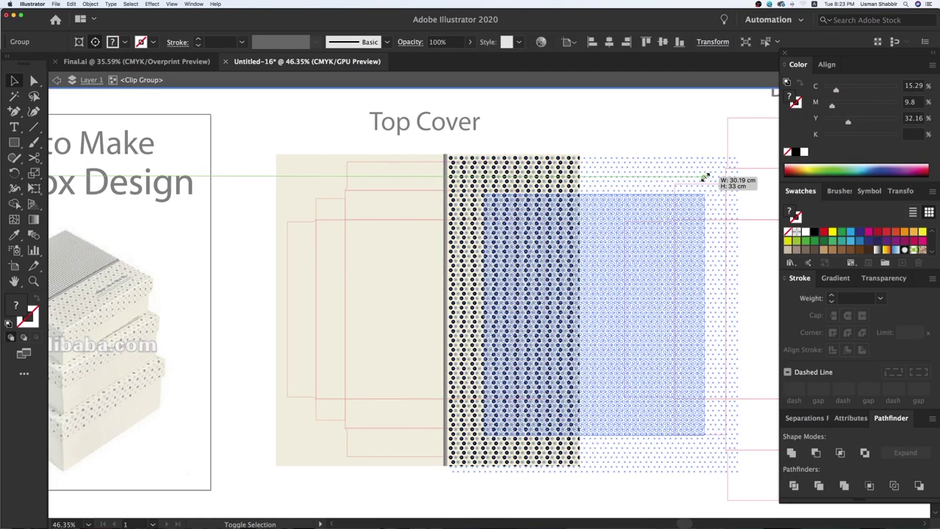
# Shrink and reposition the dot pattern to line up with the cover's right half.
pyautogui.moveTo(720, 166); pyautogui.dragTo(704, 176)
pyautogui.moveTo(643, 240); pyautogui.dragTo(638, 227)
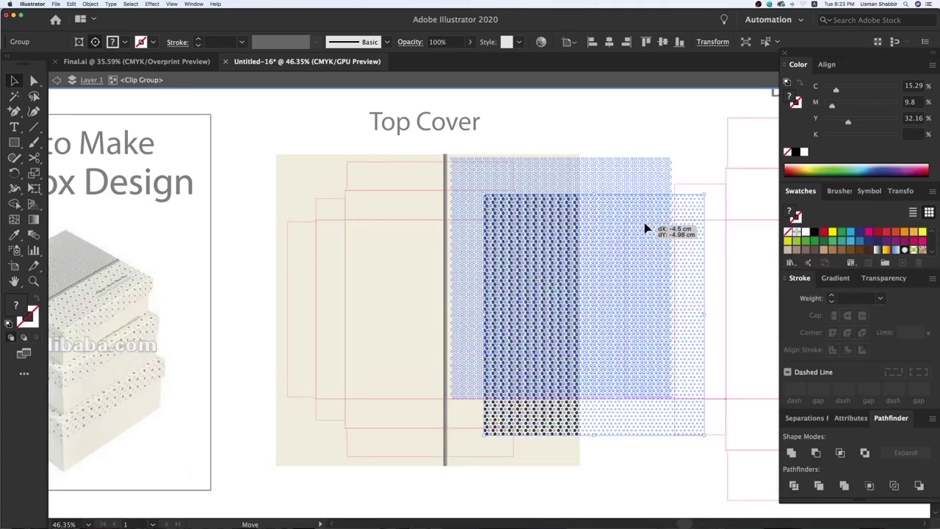
pyautogui.moveTo(646, 156); pyautogui.dragTo(645, 154)
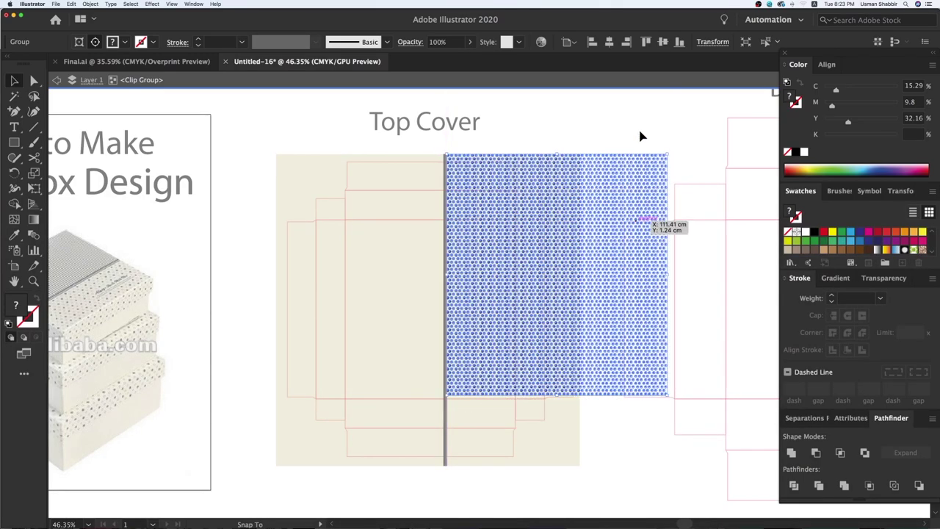
pyautogui.click(641, 137)
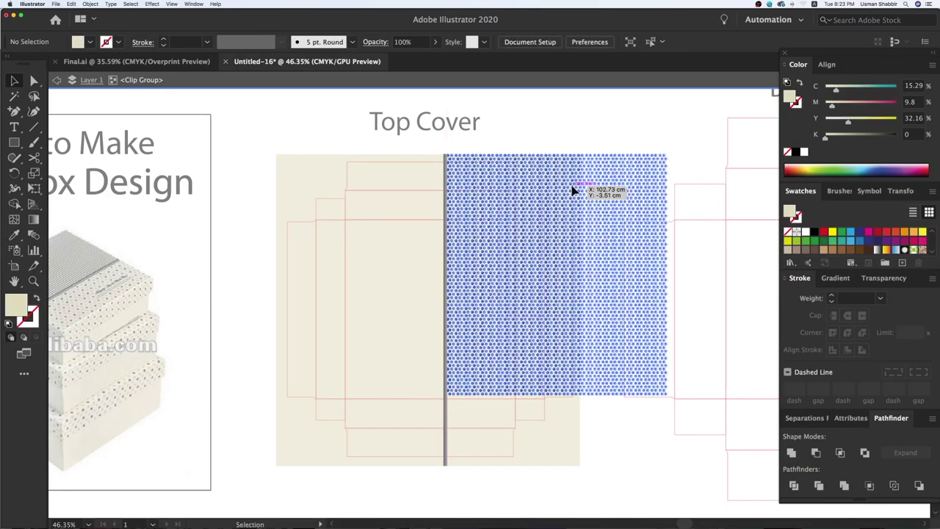
pyautogui.click(575, 193)
# Copy the lower dot rows straight down below the pattern to extend it.
pyautogui.doubleClick(580, 336)
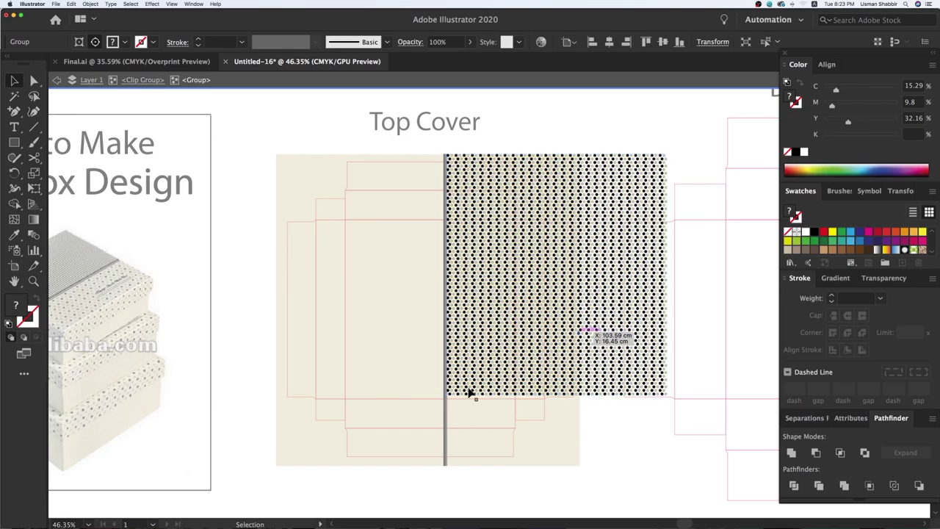
pyautogui.moveTo(650, 355); pyautogui.dragTo(652, 412)
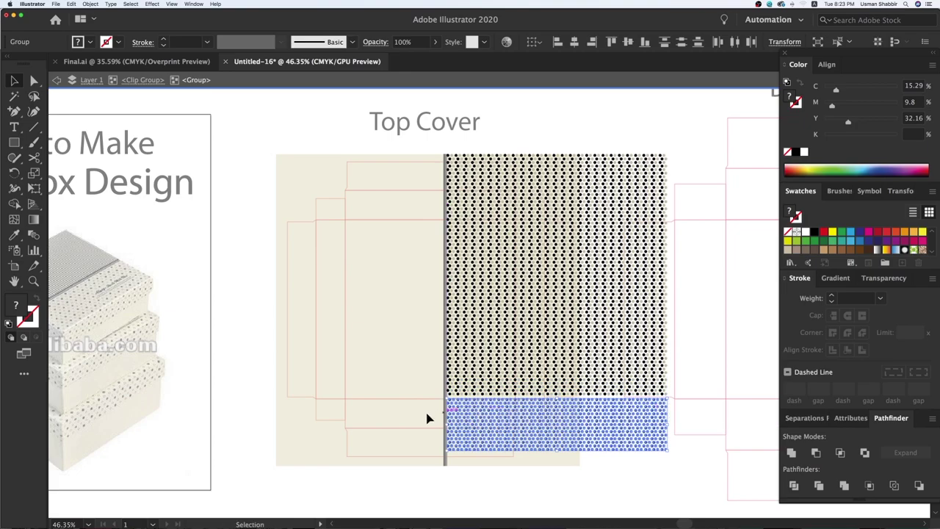
pyautogui.press('super+z')
pyautogui.press('super+shift+a')
pyautogui.press('z')
pyautogui.scroll(3, 748, 502)
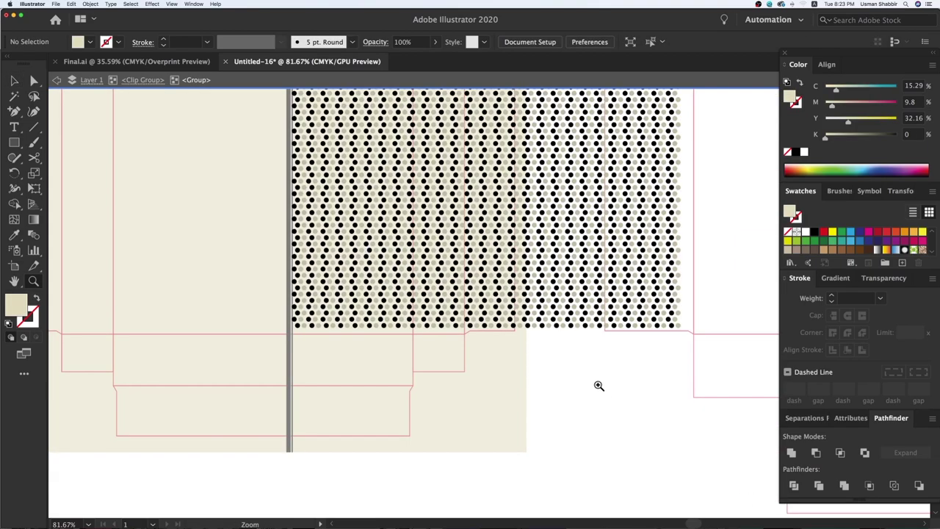
pyautogui.click(510, 224)
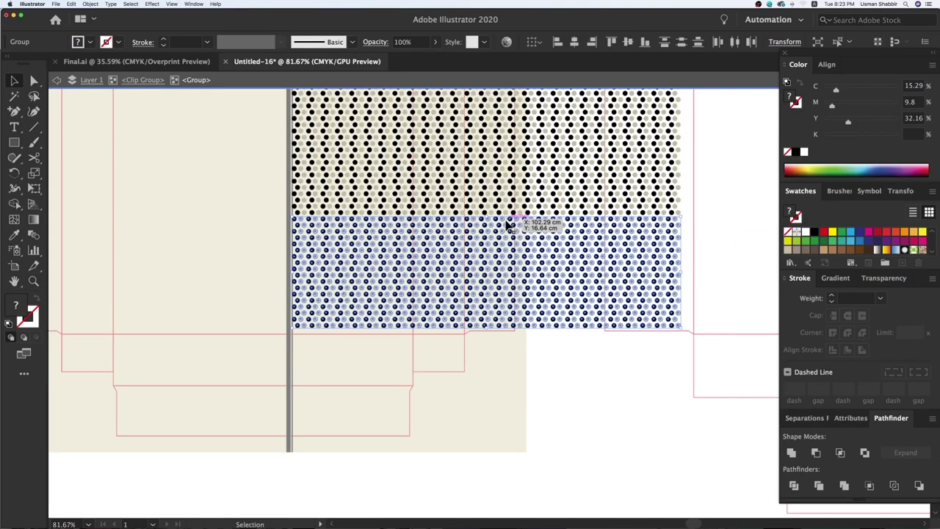
pyautogui.moveTo(514, 217); pyautogui.dragTo(499, 336)
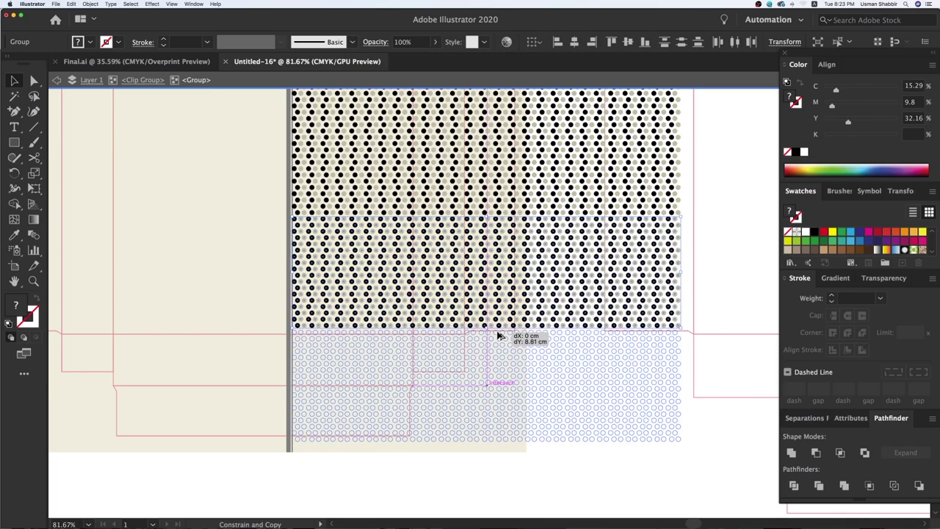
pyautogui.click(680, 475)
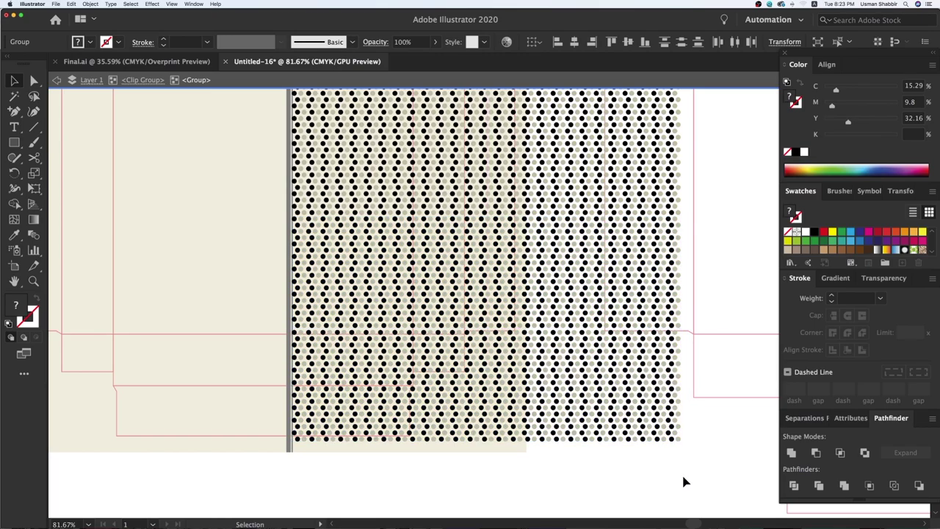
pyautogui.hotkey('ctrl', '-')
pyautogui.hotkey('ctrl', '-')
# Stretch the clipped dot pattern down to the cover's bottom edge, then zoom in on it.
pyautogui.scroll(2, 590, 342)
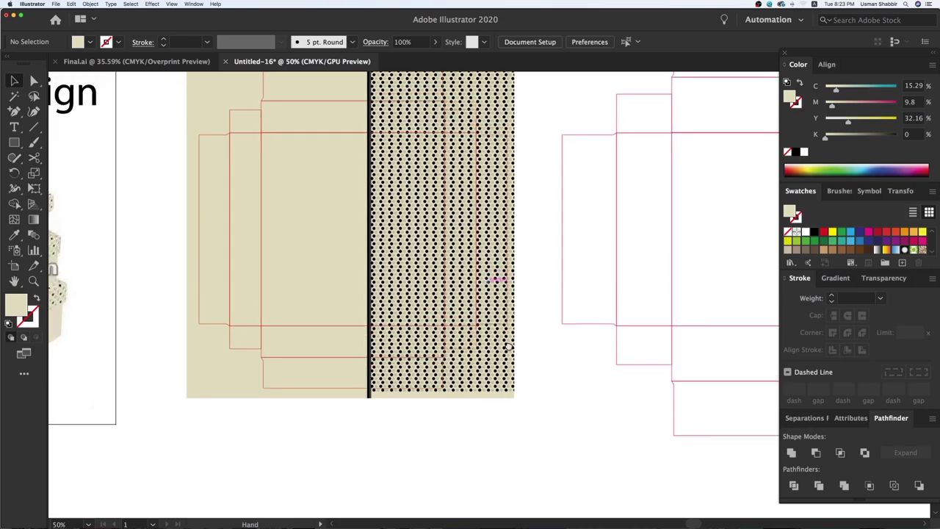
pyautogui.doubleClick(513, 328)
pyautogui.click(514, 323)
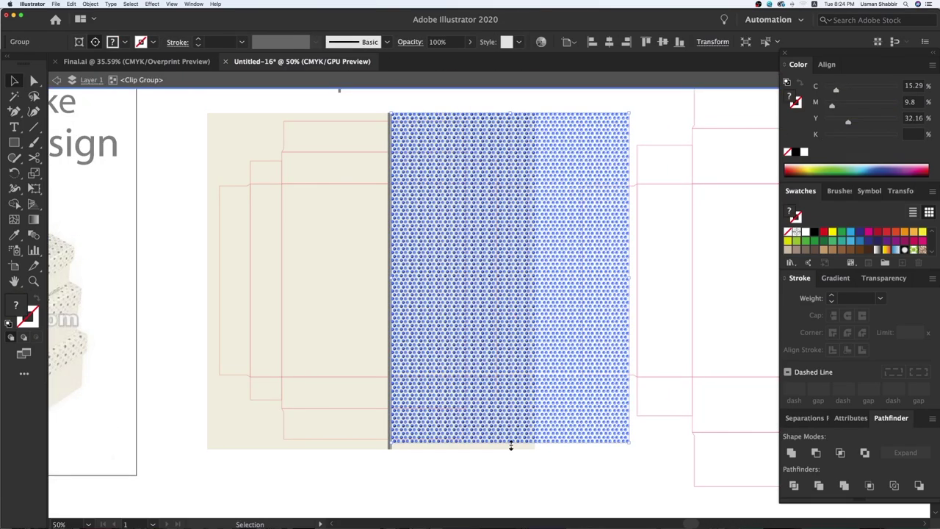
pyautogui.moveTo(511, 448); pyautogui.dragTo(566, 483)
pyautogui.press('Escape')
pyautogui.scroll(2, 504, 420)
pyautogui.hscroll(-3, 503, 419)
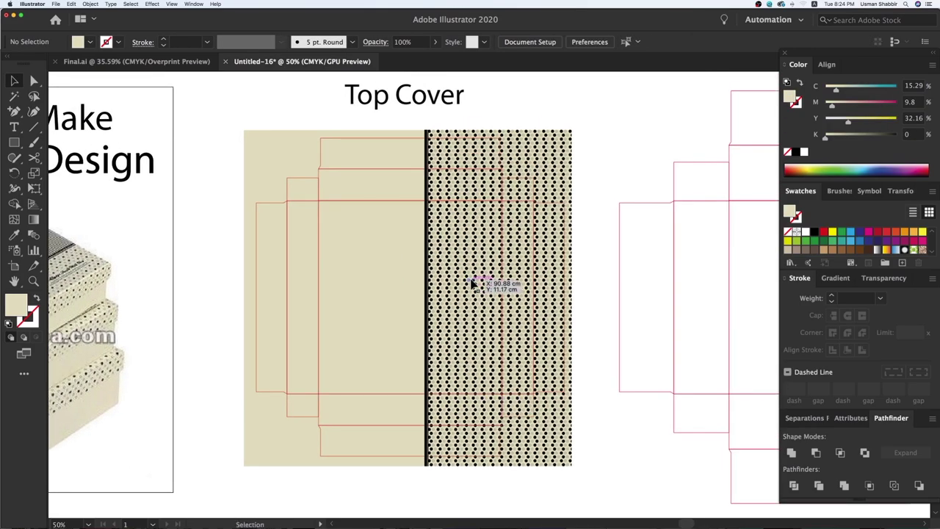
pyautogui.press('z')
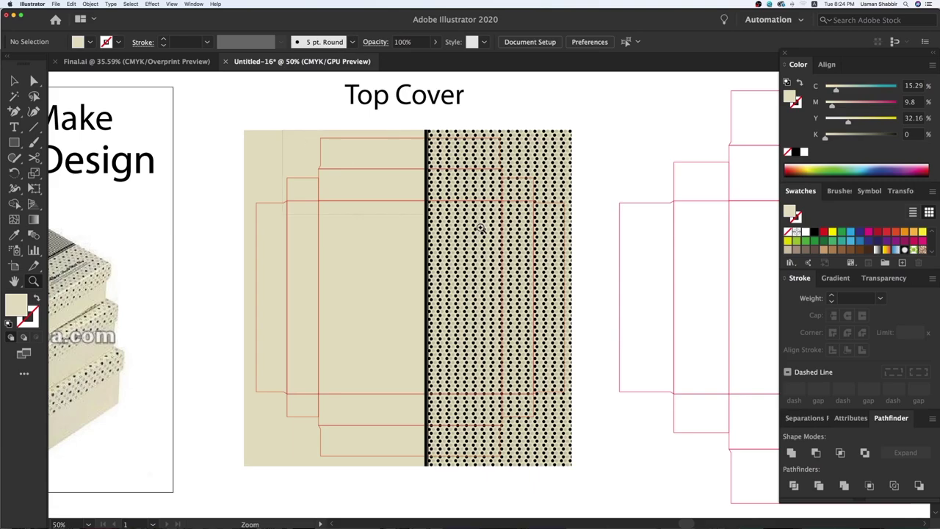
pyautogui.moveTo(634, 338); pyautogui.dragTo(208, 130)
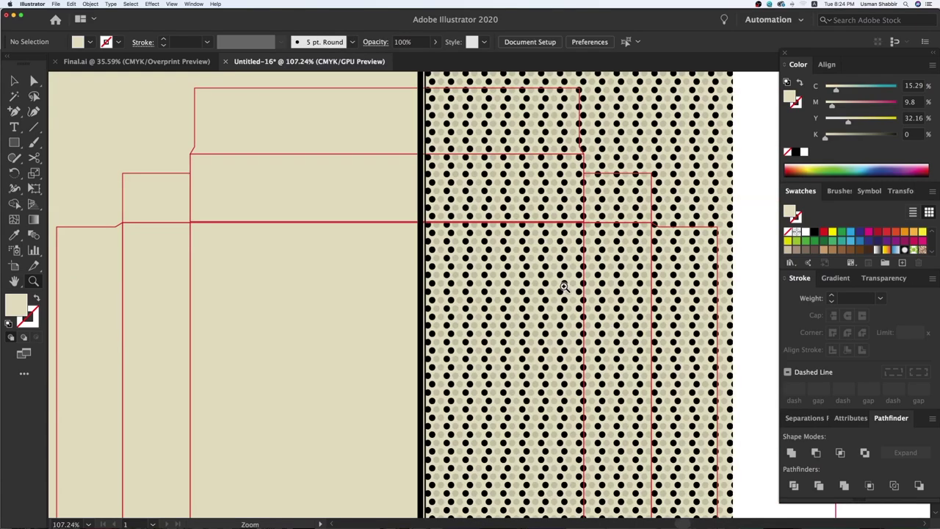
# Select all same-fill black dots and recolour them with a sampled dark charcoal.
pyautogui.doubleClick(505, 260)
pyautogui.click(504, 259)
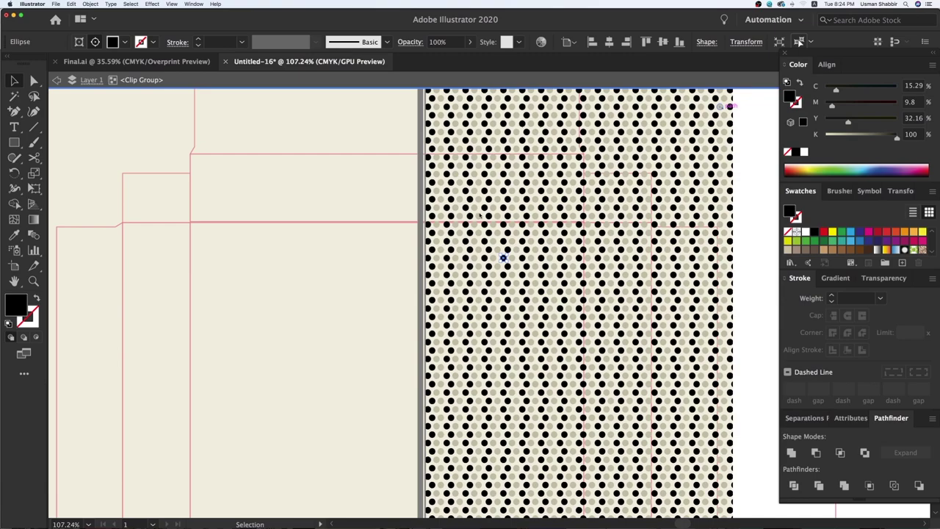
pyautogui.click(799, 41)
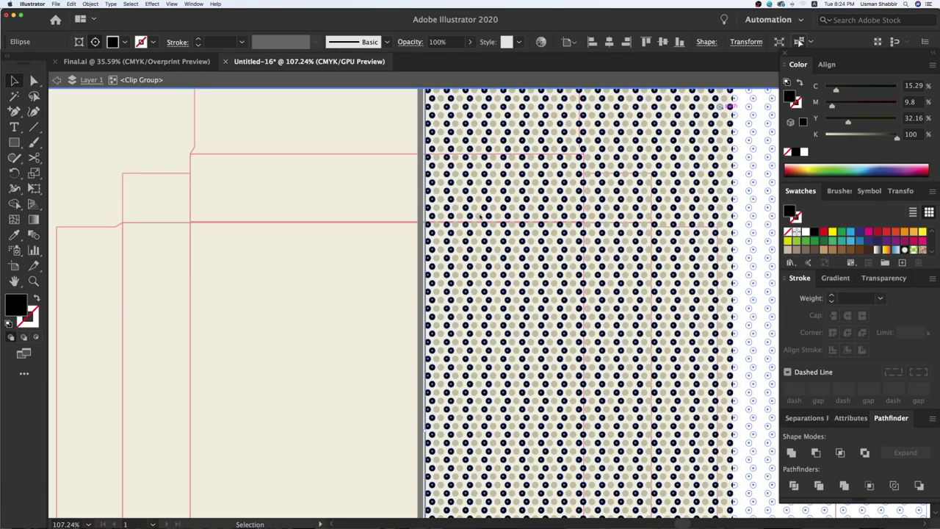
pyautogui.press('i')
pyautogui.click(360, 188)
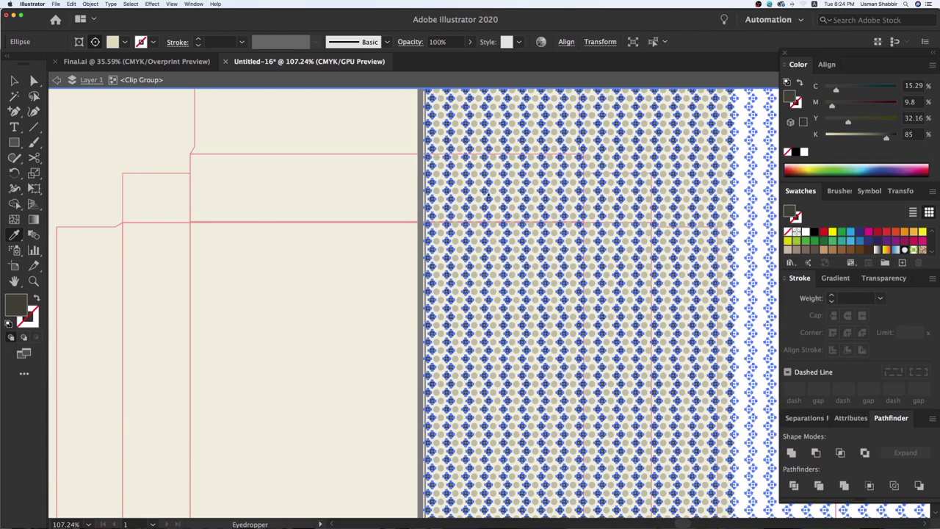
pyautogui.press('v')
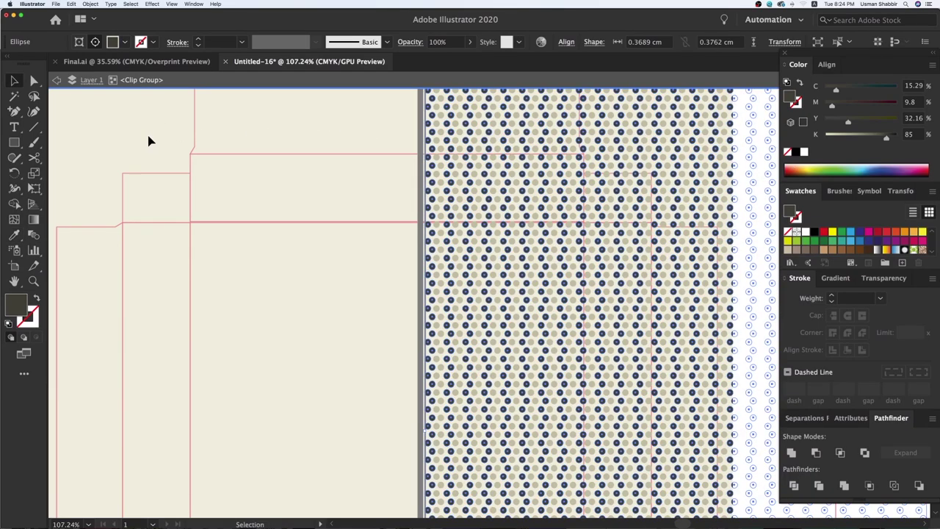
# Exit the pattern group and zoom out to frame the whole Top Cover.
pyautogui.press('Escape')
pyautogui.hotkey('ctrl', '1')
pyautogui.press('p')
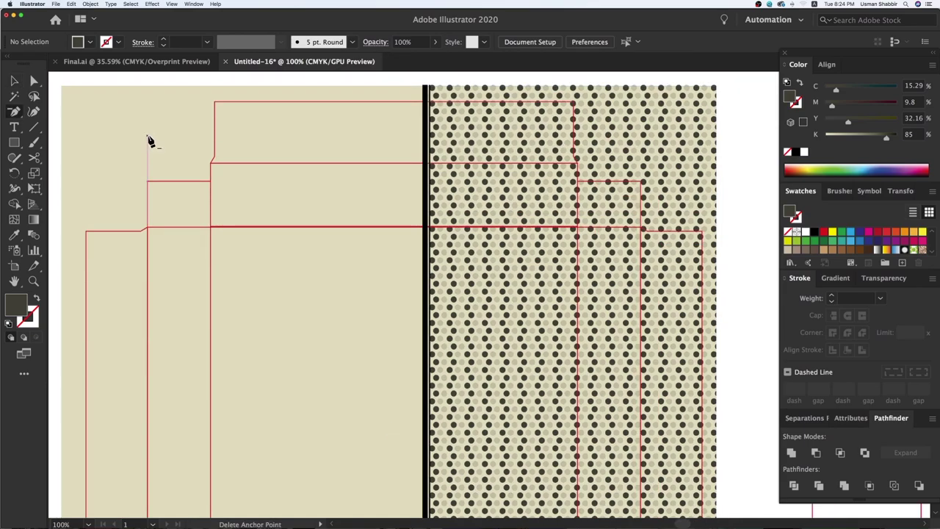
pyautogui.hotkey('ctrl', '-')
pyautogui.hotkey('ctrl', '-')
pyautogui.press('v')
pyautogui.scroll(-2, 325, 231)
pyautogui.moveTo(447, 288); pyautogui.dragTo(538, 282)
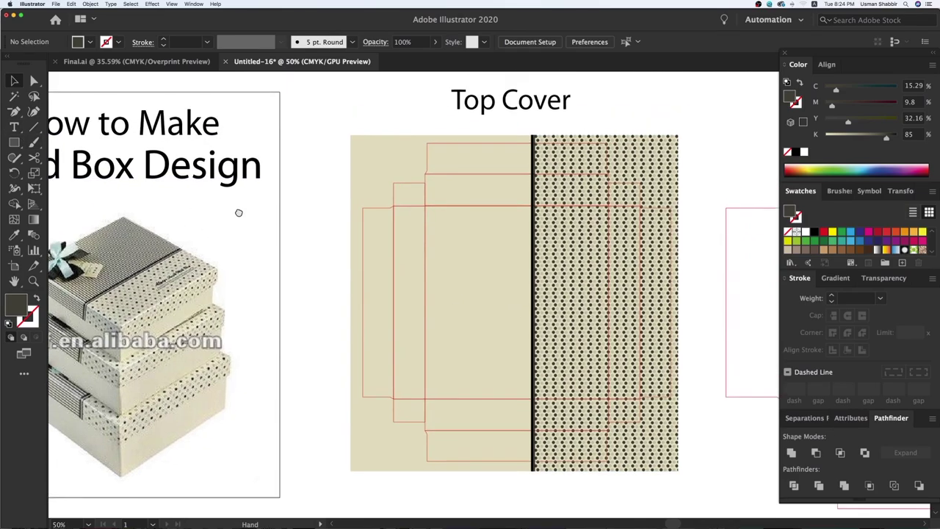
pyautogui.scroll(3, 290, 201)
pyautogui.hscroll(5, 290, 201)
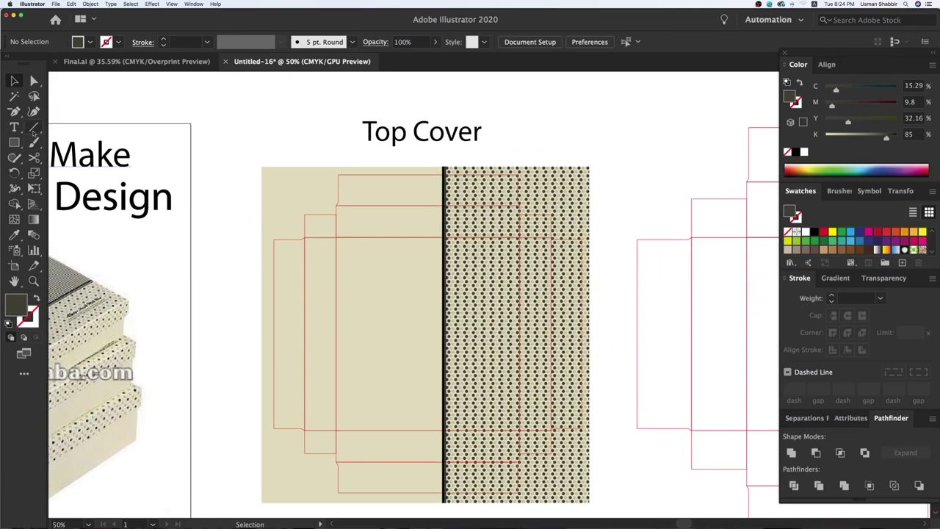
# Draw a horizontal line across the beige half's top and give it a fully black stroke.
pyautogui.click(34, 127)
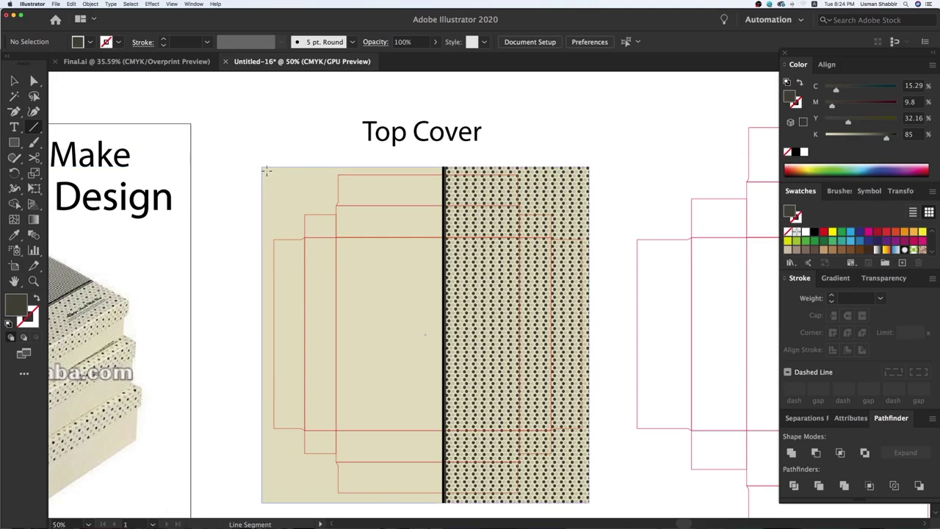
pyautogui.moveTo(443, 170); pyautogui.dragTo(226, 168)
pyautogui.press('v')
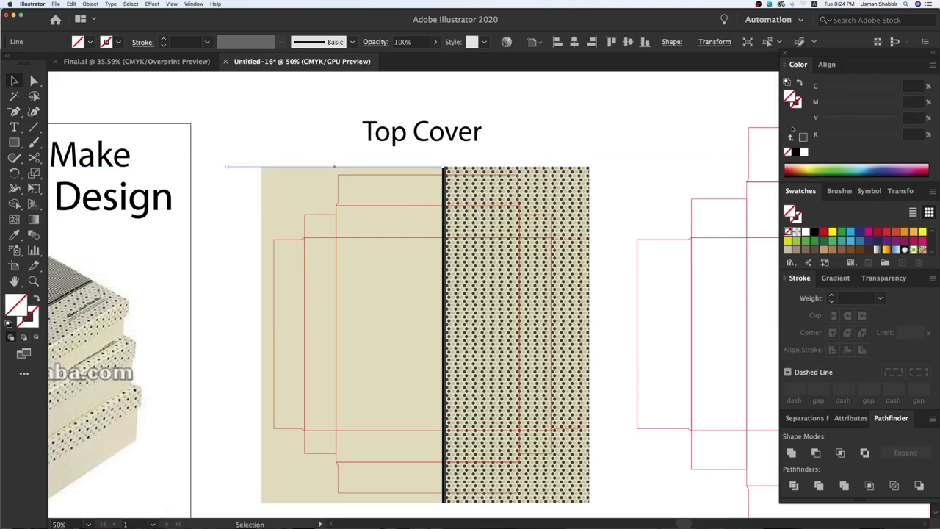
pyautogui.click(795, 152)
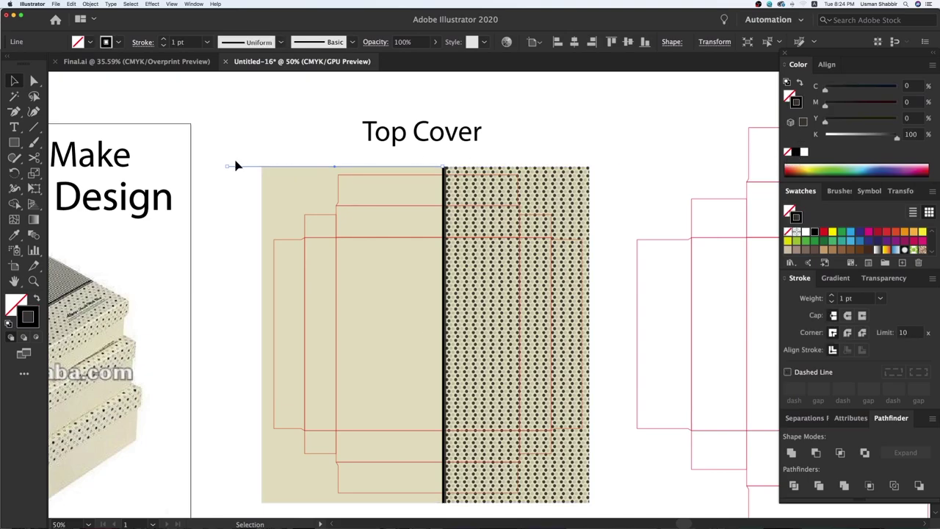
pyautogui.press('i')
pyautogui.click(300, 200)
pyautogui.press('v')
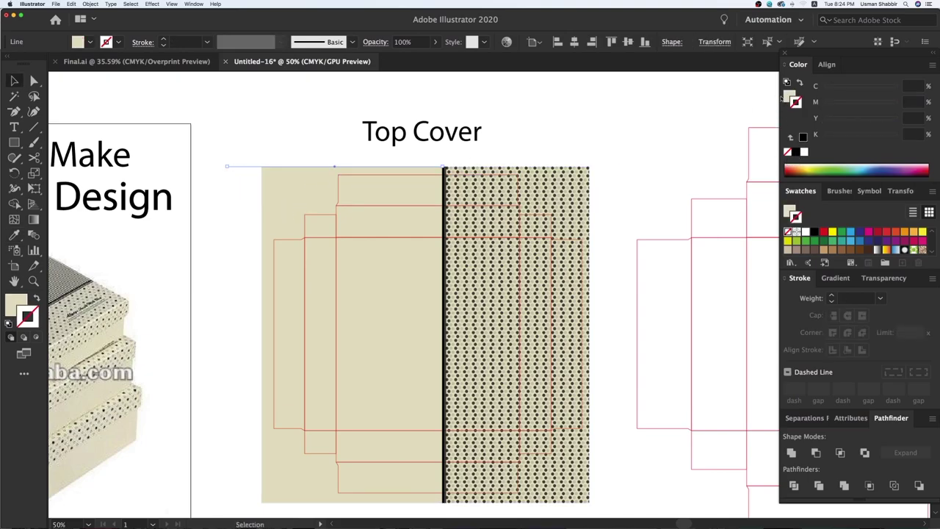
pyautogui.hotkey('shift', 'x')
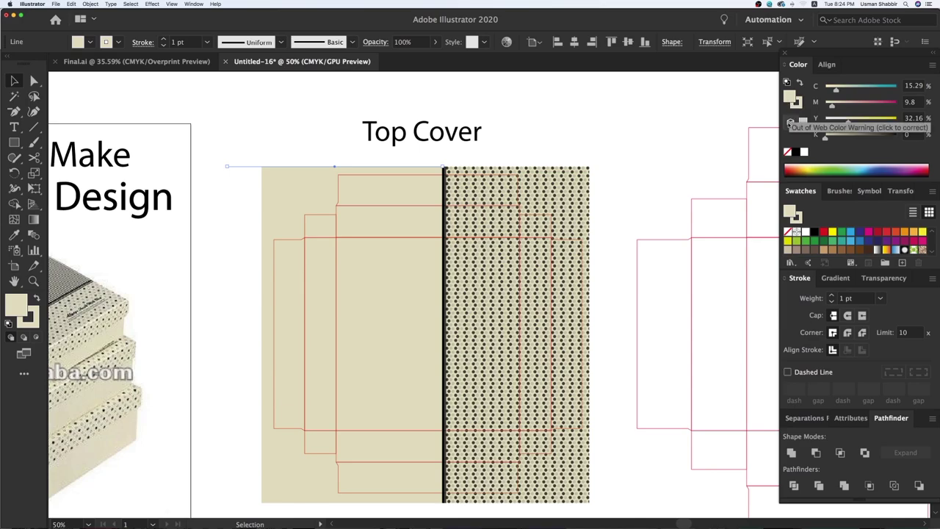
pyautogui.moveTo(825, 135); pyautogui.dragTo(896, 134)
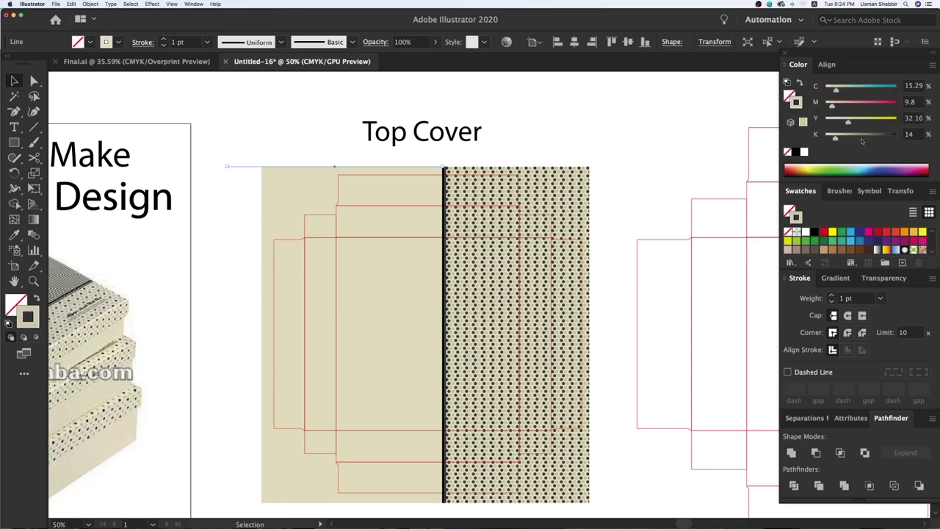
pyautogui.click(248, 145)
# Align the line to the top edge at 2 pt and add a 1 pt copy just below.
pyautogui.moveTo(299, 137); pyautogui.dragTo(491, 248)
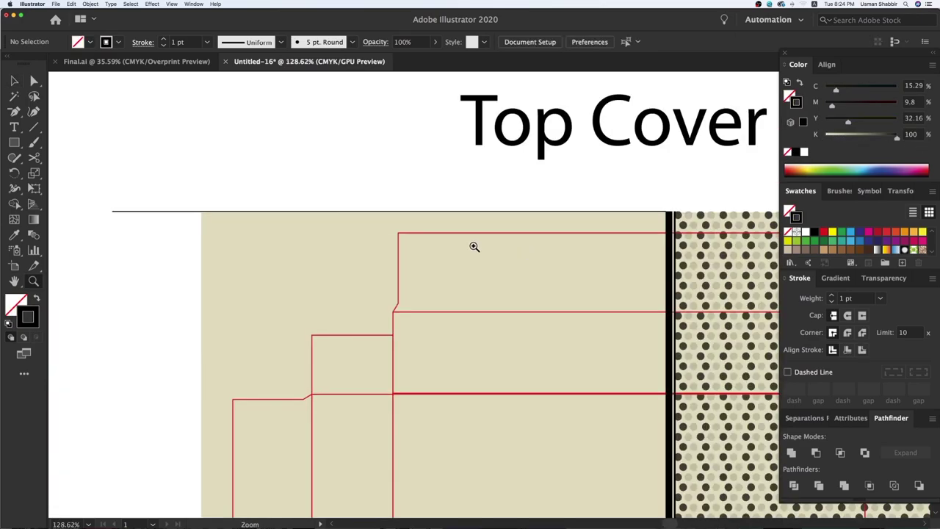
pyautogui.moveTo(156, 217); pyautogui.dragTo(157, 220)
pyautogui.click(197, 183)
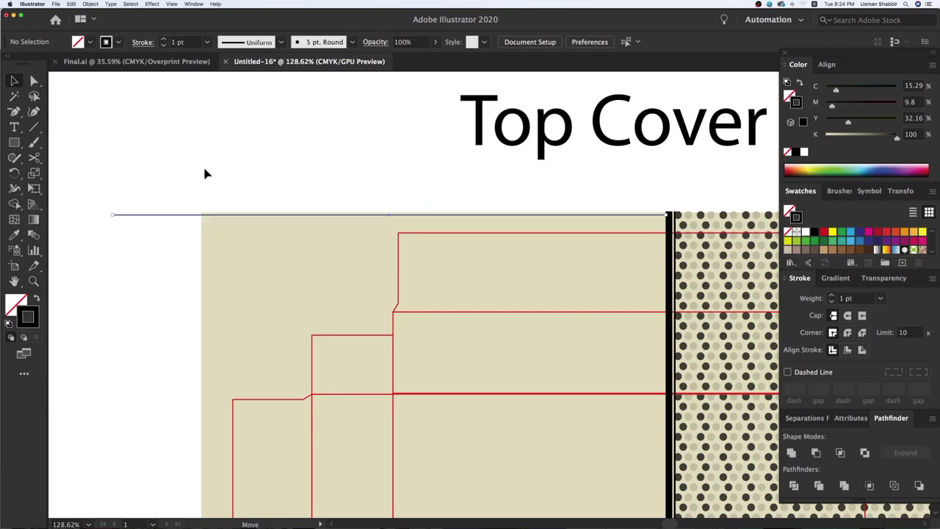
pyautogui.click(154, 215)
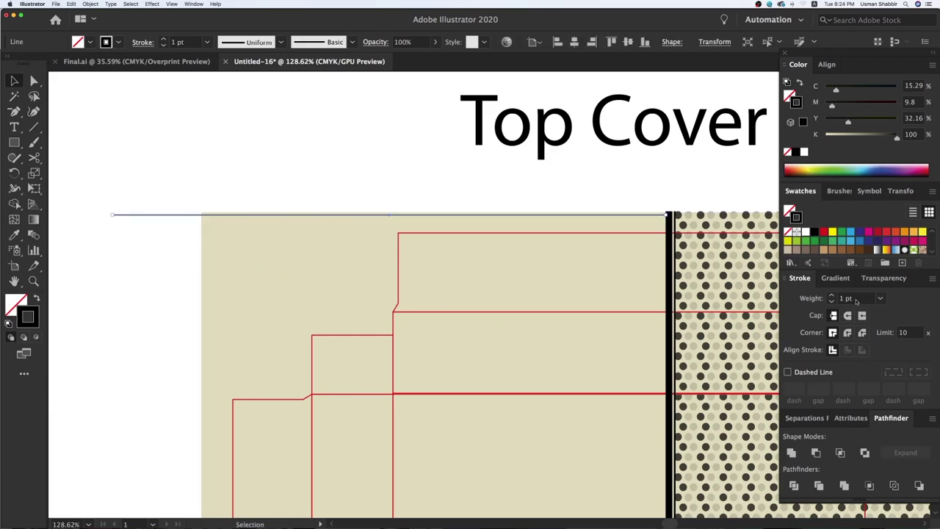
pyautogui.write('1.5')
pyautogui.press('Return')
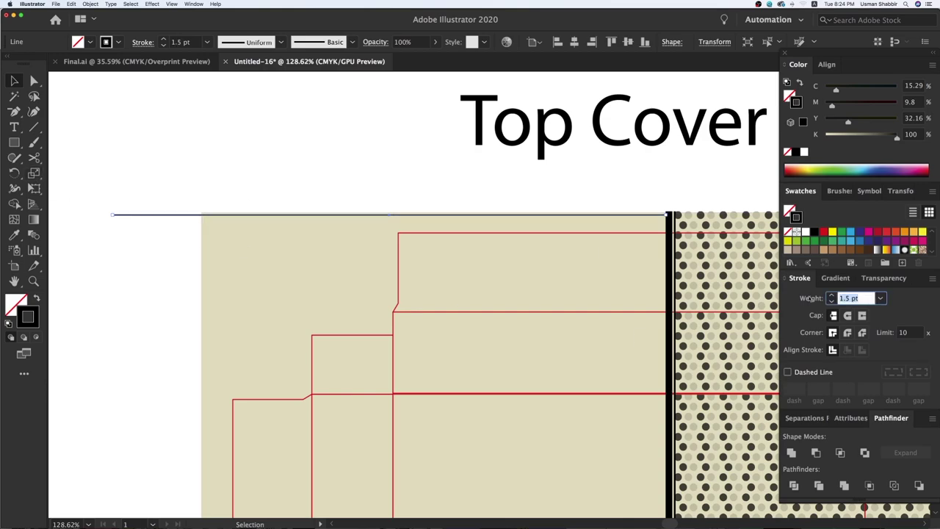
pyautogui.write('2')
pyautogui.click(140, 204)
pyautogui.moveTo(161, 218); pyautogui.dragTo(163, 223)
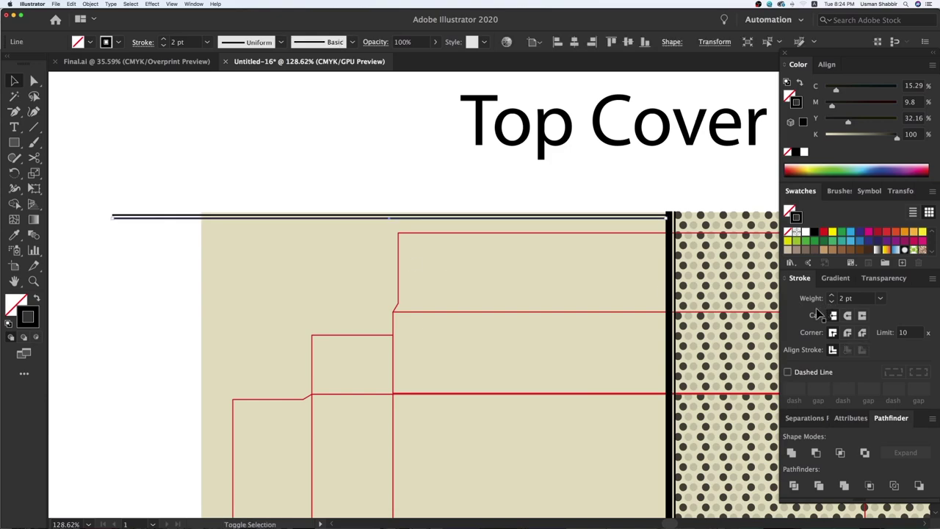
pyautogui.write('1')
pyautogui.press('Return')
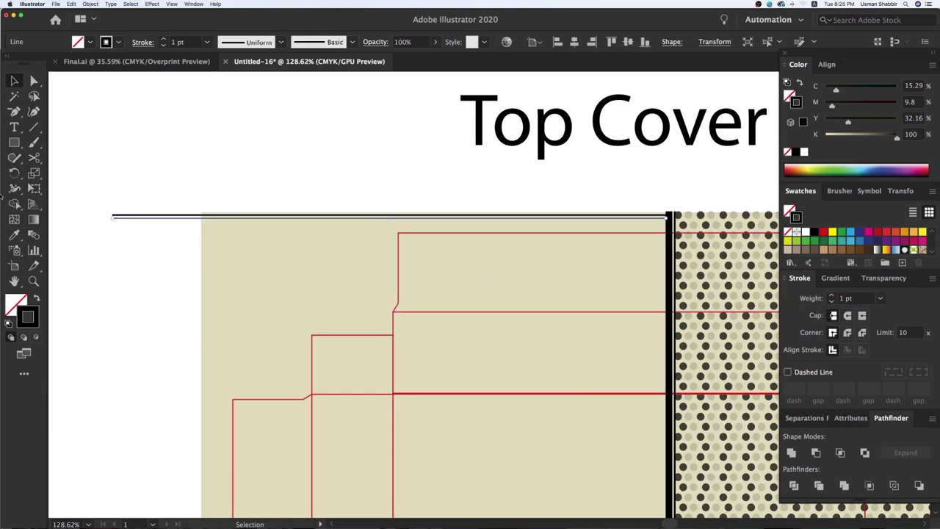
pyautogui.click(203, 263)
# Group the two stacked horizontal lines and copy the pair below to make four lines.
pyautogui.moveTo(172, 237); pyautogui.dragTo(151, 213)
pyautogui.rightClick(154, 232)
pyautogui.click(168, 273)
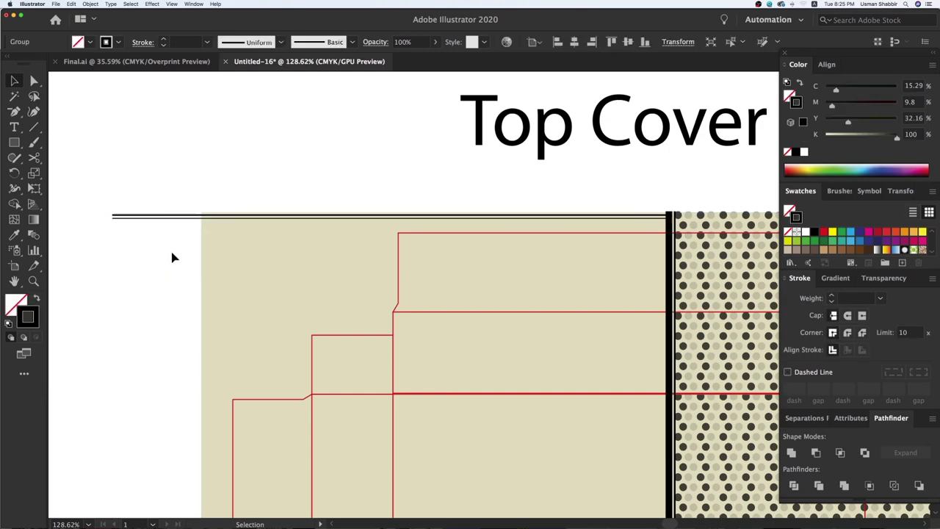
pyautogui.click(169, 262)
pyautogui.moveTo(180, 219); pyautogui.dragTo(182, 226)
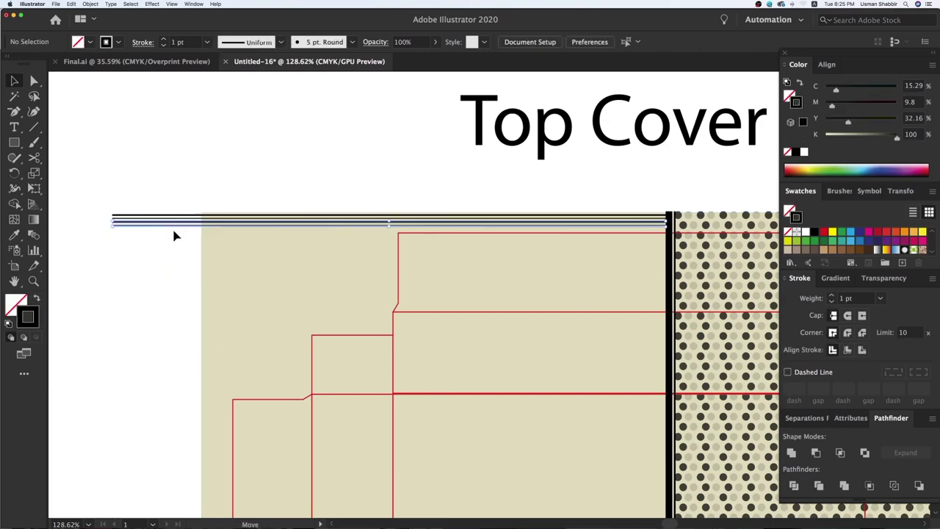
# Repeat the line copy with Transform Again until stripes run down the cover's full height.
pyautogui.hotkey('ctrl', 'd')
pyautogui.hotkey('ctrl', 'd')
pyautogui.hotkey('ctrl', 'd')
pyautogui.hotkey('ctrl', 'd')
pyautogui.hotkey('ctrl', 'd')
pyautogui.hotkey('ctrl', 'd')
pyautogui.hotkey('ctrl', 'd')
pyautogui.hotkey('ctrl', 'd')
pyautogui.hotkey('ctrl', 'd')
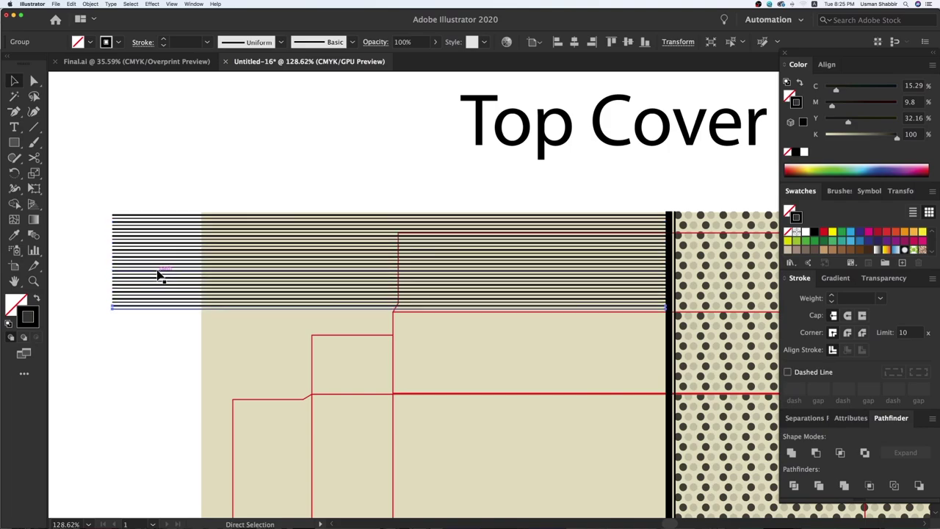
pyautogui.hotkey('ctrl', 'd')
pyautogui.hotkey('ctrl', 'd')
pyautogui.hotkey('ctrl', 'd')
pyautogui.hotkey('ctrl', '1')
pyautogui.hotkey('ctrl', '-')
pyautogui.hotkey('ctrl', 'd')
pyautogui.hotkey('ctrl', 'd')
pyautogui.hotkey('ctrl', 'd')
pyautogui.hotkey('ctrl', 'd')
pyautogui.hotkey('ctrl', 'd')
pyautogui.hotkey('ctrl', 'd')
pyautogui.hotkey('ctrl', 'd')
pyautogui.hotkey('ctrl', 'd')
pyautogui.hotkey('ctrl', 'd')
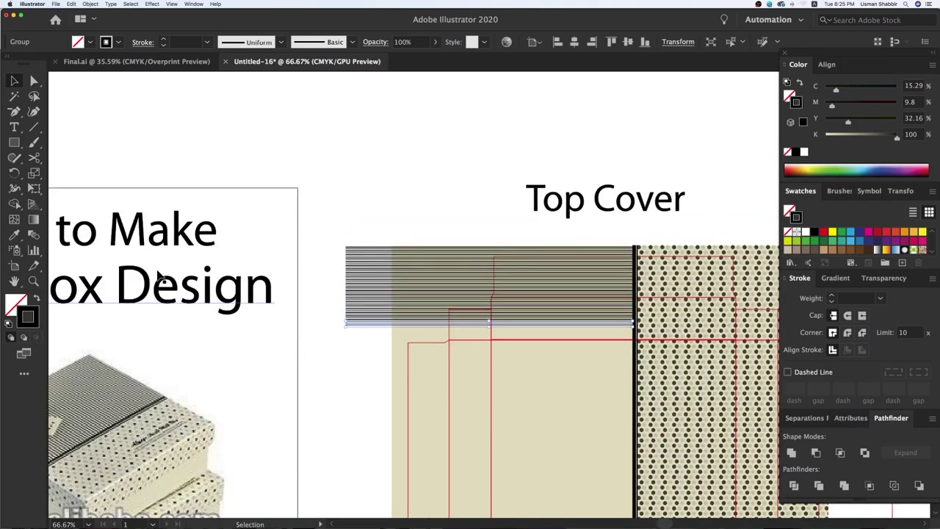
pyautogui.hotkey('ctrl', '-')
pyautogui.hotkey('ctrl', '-')
pyautogui.hotkey('ctrl', 'd')
pyautogui.hotkey('ctrl', 'd')
pyautogui.hotkey('ctrl', 'd')
pyautogui.hotkey('ctrl', 'd')
pyautogui.hotkey('ctrl', 'd')
pyautogui.hotkey('ctrl', 'd')
pyautogui.hotkey('ctrl', 'd')
pyautogui.hotkey('ctrl', 'd')
pyautogui.hotkey('ctrl', 'd')
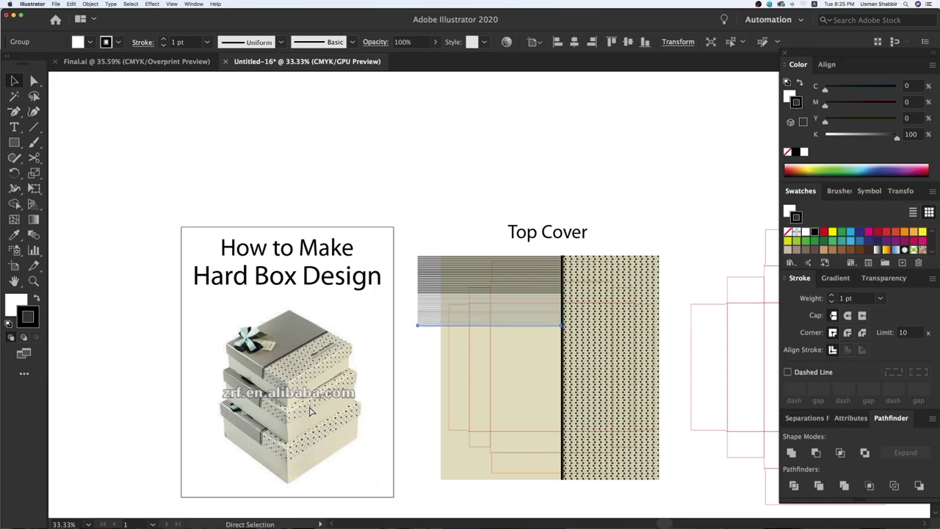
pyautogui.hotkey('ctrl', 'd')
pyautogui.hotkey('ctrl', 'd')
pyautogui.hotkey('ctrl', 'd')
pyautogui.hotkey('ctrl', 'd')
pyautogui.hotkey('ctrl', 'd')
pyautogui.hotkey('ctrl', 'd')
pyautogui.hotkey('ctrl', 'd')
pyautogui.hotkey('ctrl', 'd')
pyautogui.hotkey('ctrl', 'd')
pyautogui.hotkey('ctrl', 'd')
pyautogui.hotkey('ctrl', 'd')
pyautogui.hotkey('ctrl', 'd')
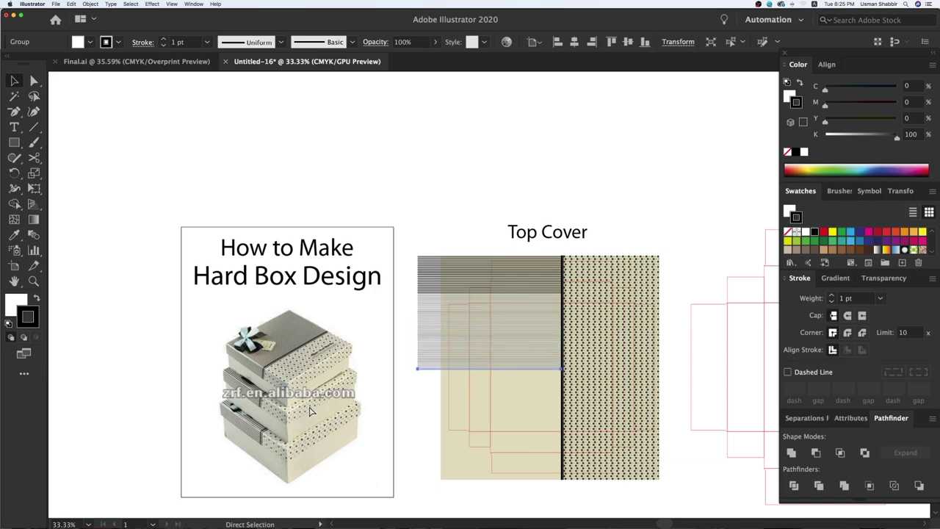
pyautogui.hotkey('ctrl', 'd')
pyautogui.hotkey('ctrl', 'd')
pyautogui.hotkey('ctrl', 'd')
pyautogui.hotkey('ctrl', 'd')
pyautogui.hotkey('ctrl', 'd')
pyautogui.hotkey('ctrl', 'd')
pyautogui.hotkey('ctrl', 'd')
pyautogui.hotkey('ctrl', 'd')
pyautogui.hotkey('ctrl', 'd')
pyautogui.hotkey('ctrl', 'd')
pyautogui.hotkey('ctrl', 'd')
pyautogui.hotkey('ctrl', 'd')
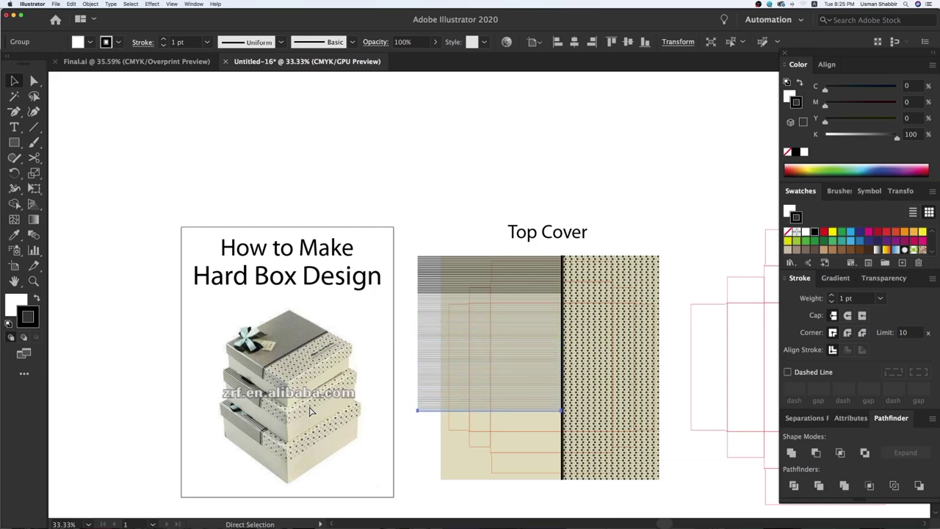
pyautogui.hotkey('ctrl', 'd')
pyautogui.hotkey('ctrl', 'd')
pyautogui.hotkey('ctrl', 'd')
pyautogui.hotkey('ctrl', 'd')
pyautogui.hotkey('ctrl', 'd')
pyautogui.hotkey('ctrl', 'd')
pyautogui.hotkey('ctrl', 'd')
pyautogui.hotkey('ctrl', 'd')
pyautogui.hotkey('ctrl', 'd')
pyautogui.hotkey('ctrl', 'd')
pyautogui.hotkey('ctrl', 'd')
pyautogui.hotkey('ctrl', 'd')
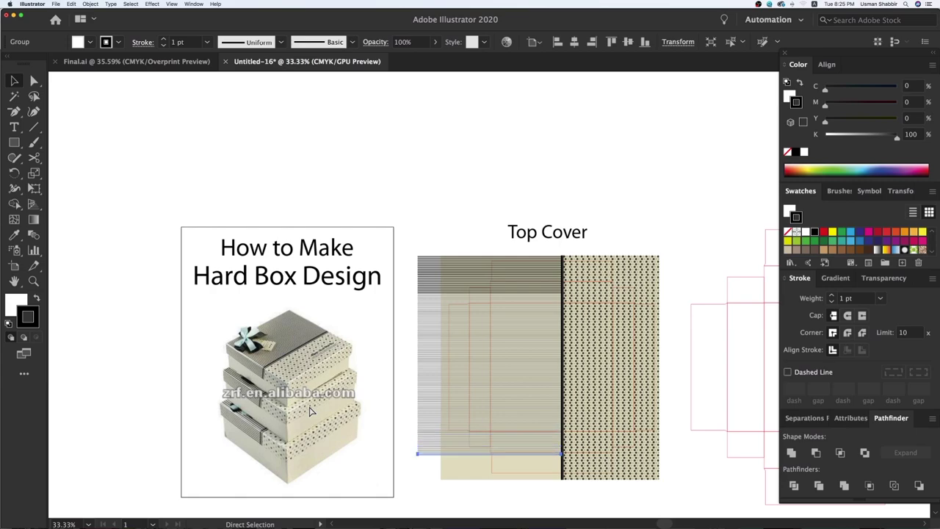
pyautogui.hotkey('ctrl', 'd')
pyautogui.hotkey('ctrl', 'd')
pyautogui.hotkey('ctrl', 'd')
pyautogui.hotkey('ctrl', 'd')
pyautogui.hotkey('ctrl', 'd')
pyautogui.hotkey('ctrl', 'd')
pyautogui.hotkey('ctrl', 'd')
pyautogui.hotkey('ctrl', 'd')
pyautogui.hotkey('ctrl', 'd')
pyautogui.press('z')
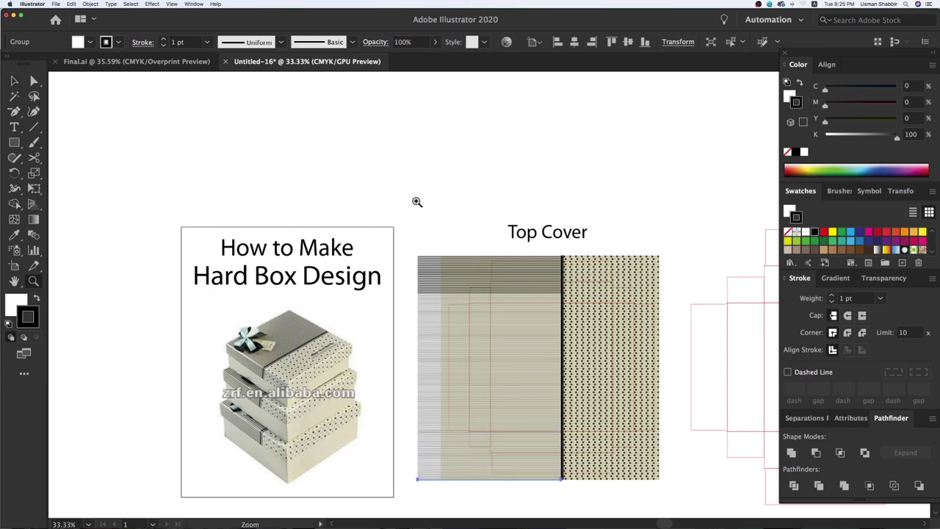
# Trim the stripe stack's left edge to the panel edge and group all the lines.
pyautogui.moveTo(725, 504); pyautogui.dragTo(580, 384)
pyautogui.press('v')
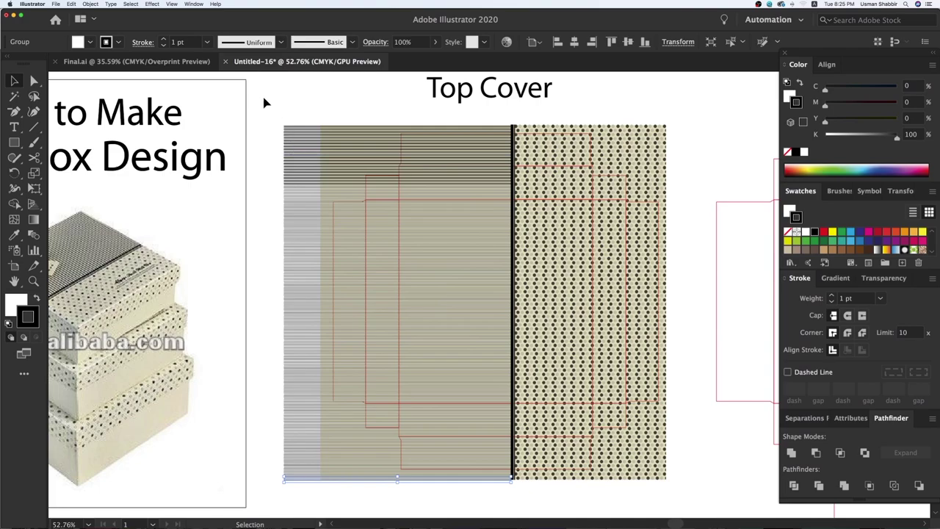
pyautogui.moveTo(268, 184); pyautogui.dragTo(299, 512)
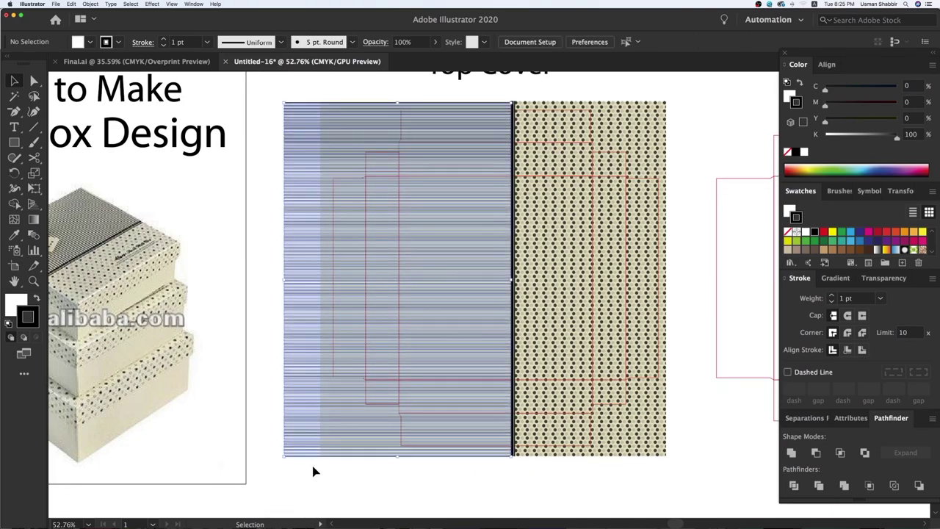
pyautogui.moveTo(284, 280); pyautogui.dragTo(321, 275)
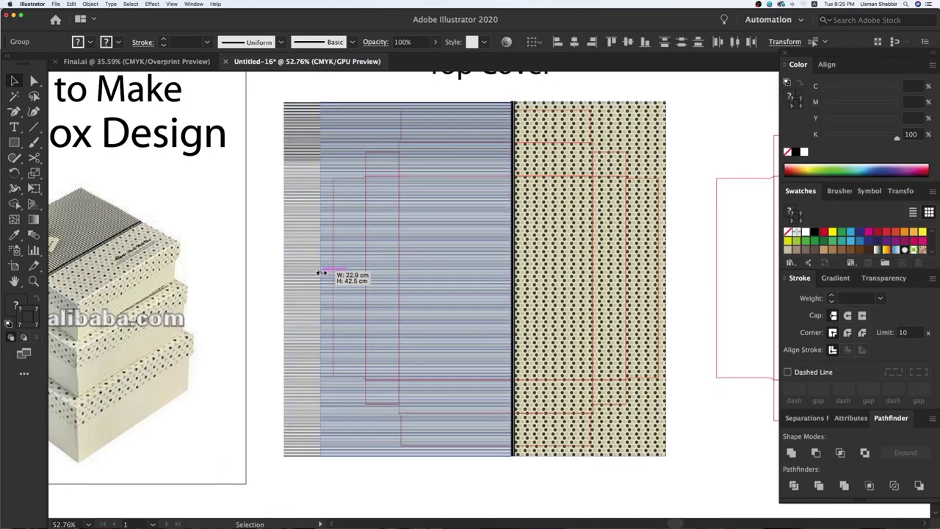
pyautogui.rightClick(322, 294)
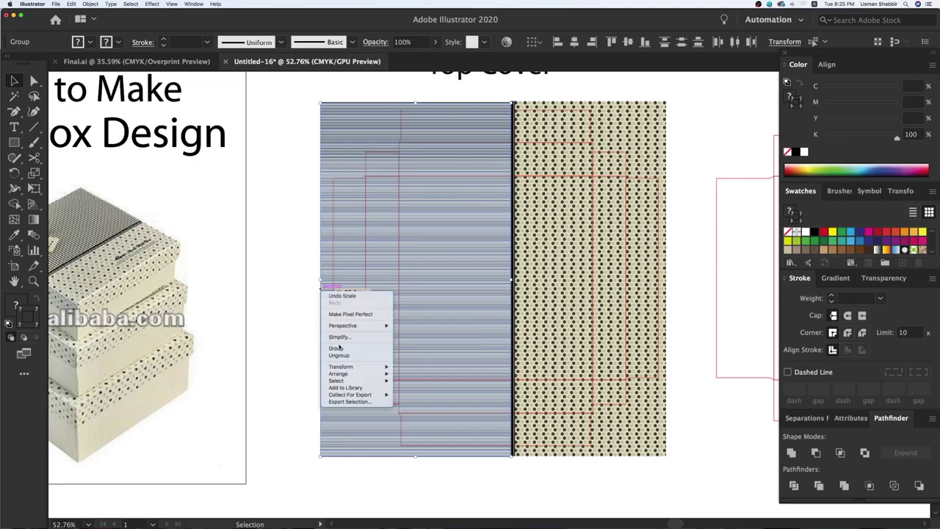
pyautogui.click(336, 348)
pyautogui.click(298, 327)
pyautogui.click(344, 304)
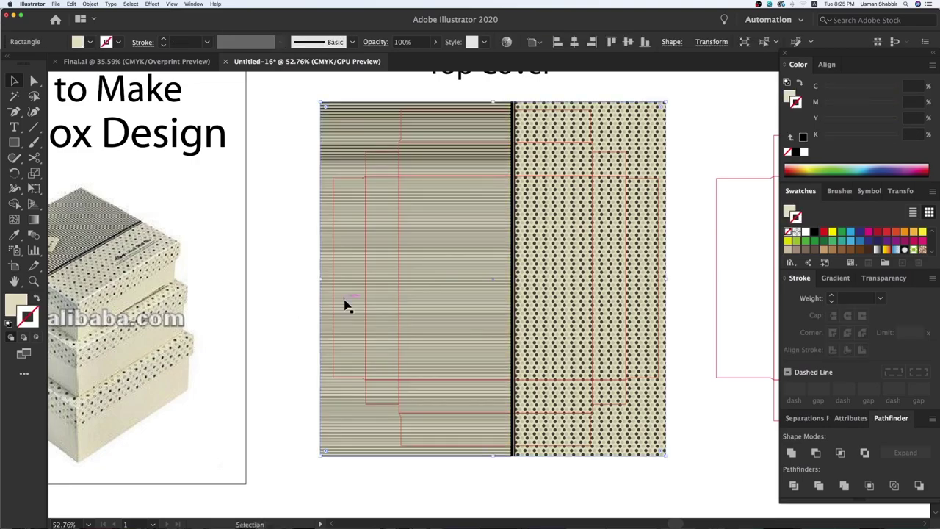
# Zoom in on the stripes, draw a small test square and sample a style onto it.
pyautogui.click(278, 267)
pyautogui.click(617, 362)
pyautogui.press('v')
pyautogui.scroll(-3, 602, 363)
pyautogui.press('z')
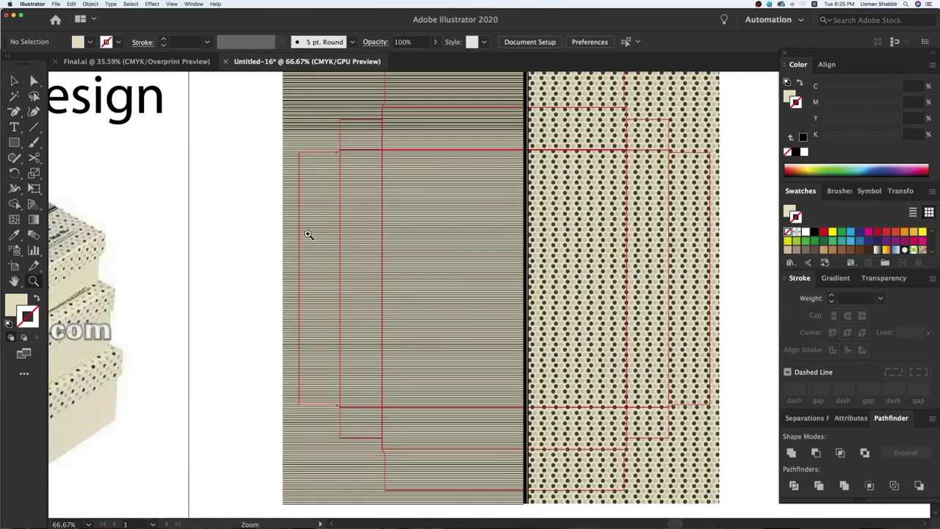
pyautogui.moveTo(363, 304); pyautogui.dragTo(363, 310)
pyautogui.press('m')
pyautogui.moveTo(182, 270); pyautogui.dragTo(223, 309)
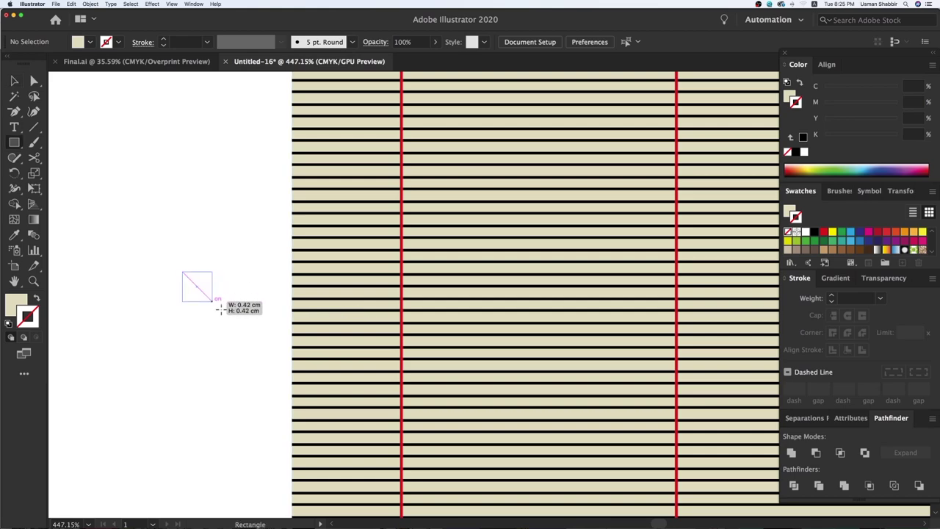
pyautogui.press('i')
pyautogui.click(348, 316)
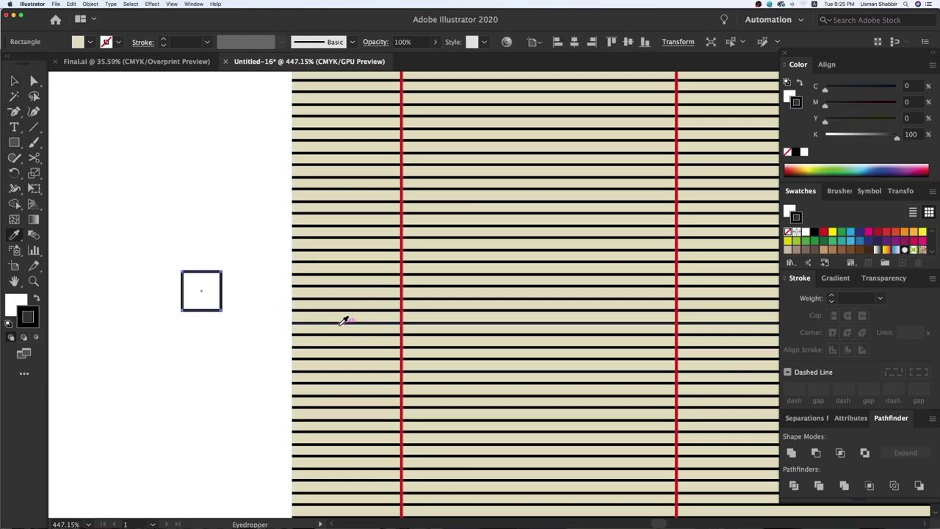
# Zoom back out to 50% to view the stripe band along the top of the cover.
pyautogui.press('a')
pyautogui.press('super+minus')
pyautogui.press('super+minus')
pyautogui.press('super+minus')
pyautogui.press('super+minus')
pyautogui.press('v')
pyautogui.press('super+minus')
pyautogui.press('super+minus')
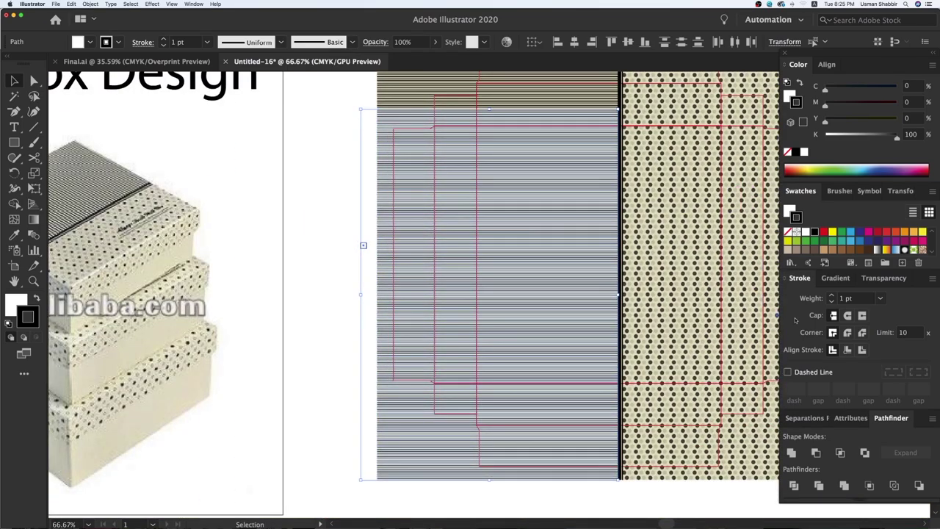
pyautogui.moveTo(643, 253); pyautogui.dragTo(633, 305)
pyautogui.press('z')
pyautogui.moveTo(322, 137); pyautogui.dragTo(557, 304)
pyautogui.press('v')
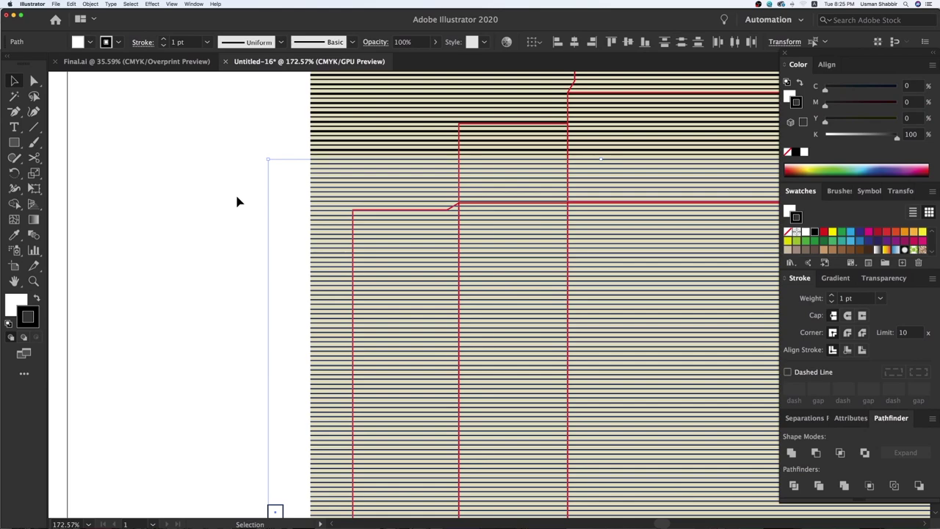
pyautogui.press('super+minus')
pyautogui.press('super+minus')
pyautogui.press('super+minus')
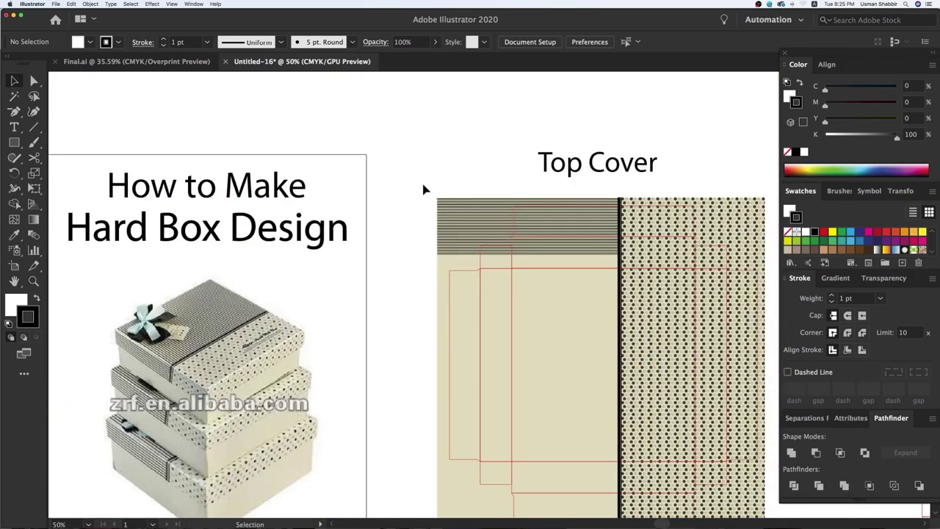
# Expand the striped band group's fill and stroke via Object > Expand.
pyautogui.moveTo(699, 265); pyautogui.dragTo(741, 265)
pyautogui.moveTo(224, 120); pyautogui.dragTo(561, 248)
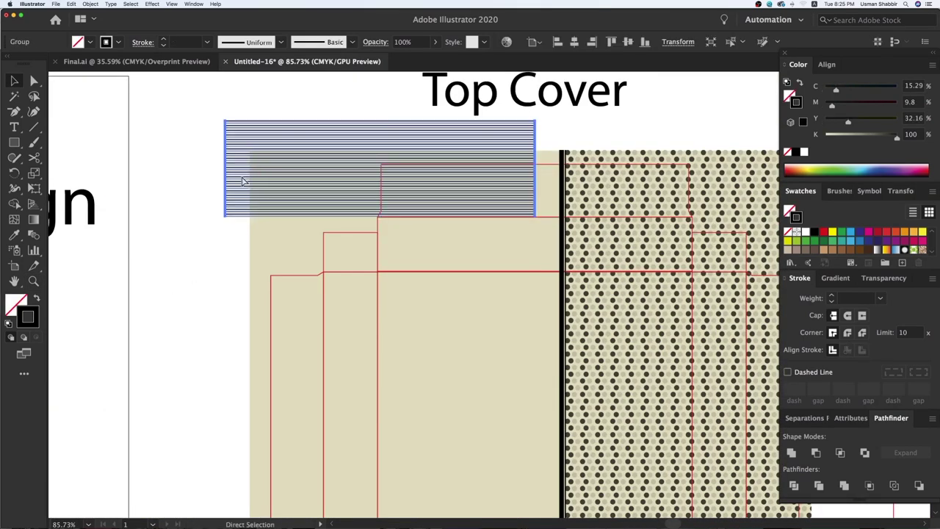
pyautogui.moveTo(321, 257); pyautogui.dragTo(451, 318)
pyautogui.press('v')
pyautogui.click(90, 4)
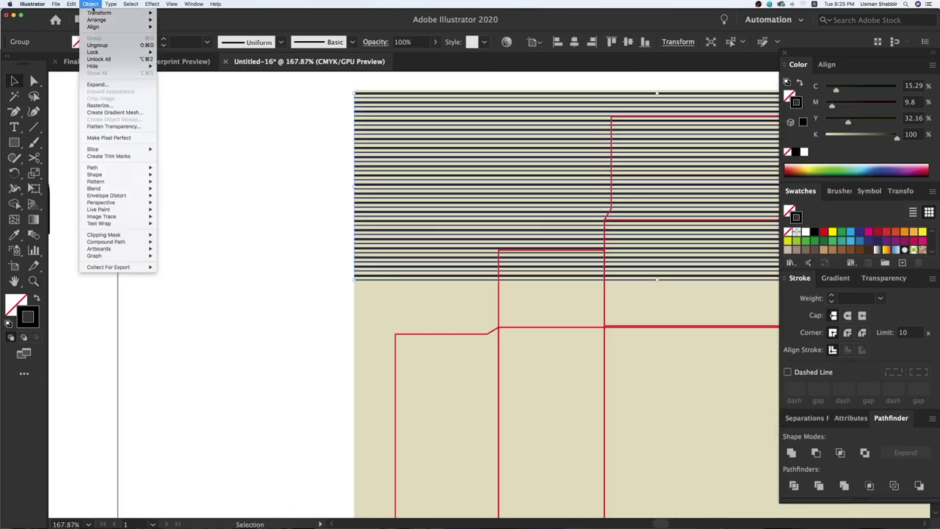
pyautogui.click(121, 89)
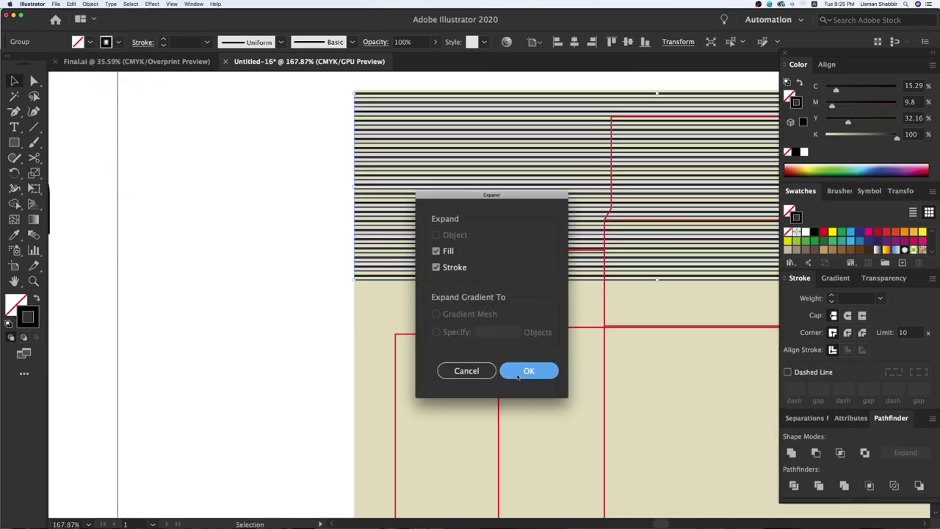
pyautogui.press('Return')
# Copy the stripe band straight down and repeat copies with Cmd+D down the left panel.
pyautogui.click(306, 274)
pyautogui.moveTo(426, 115); pyautogui.dragTo(431, 308)
pyautogui.press('super+minus')
pyautogui.press('super+minus')
pyautogui.press('super+minus')
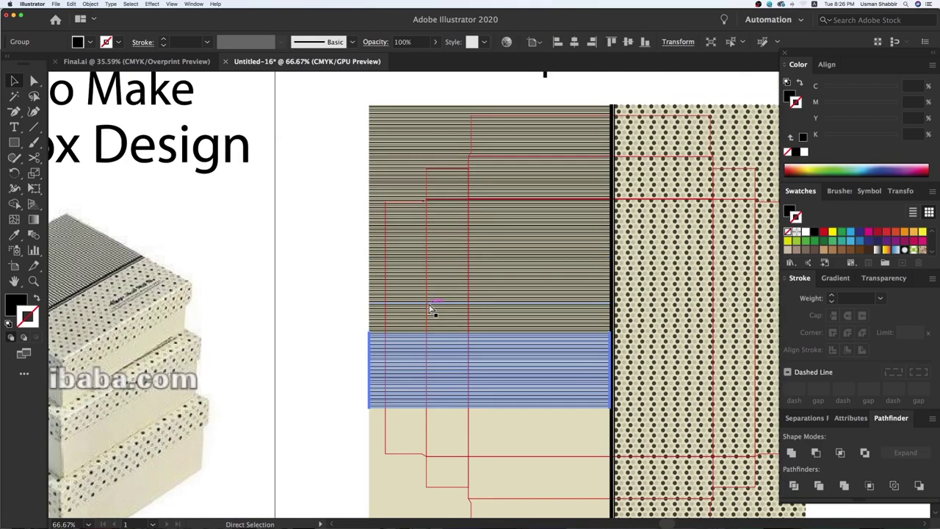
pyautogui.press('super+minus')
pyautogui.press('super+d')
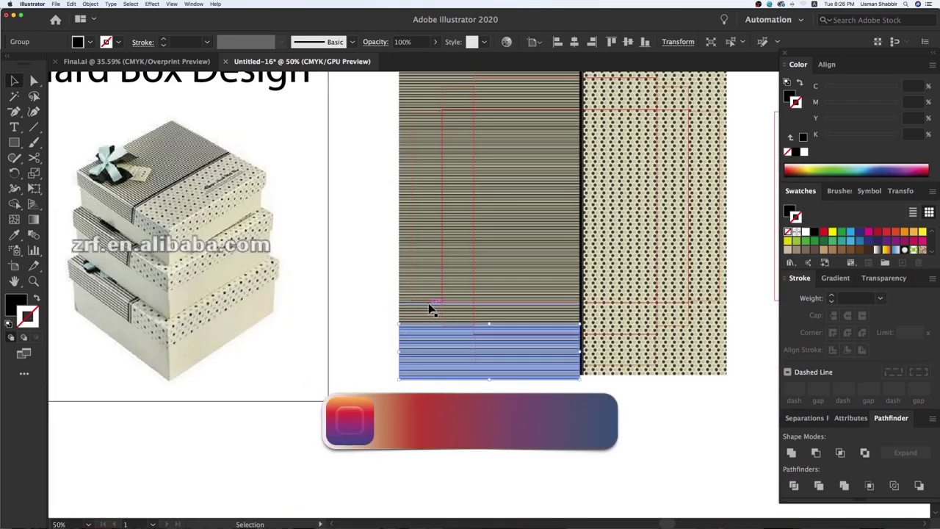
pyautogui.press('super+z')
pyautogui.press('super+z')
pyautogui.press('super+z')
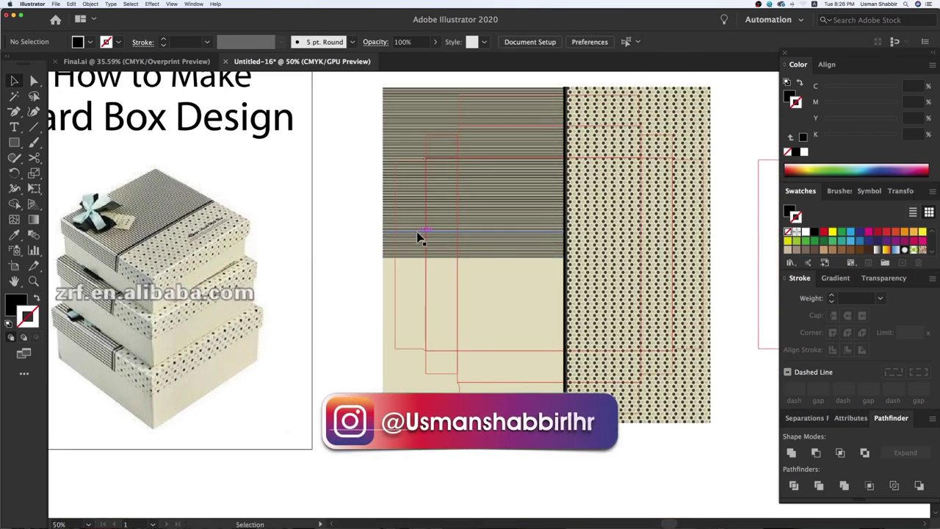
pyautogui.press('super+z')
pyautogui.press('super+z')
pyautogui.press('super+z')
pyautogui.press('super+z')
pyautogui.press('super+z')
pyautogui.press('super+z')
pyautogui.press('super+shift+z')
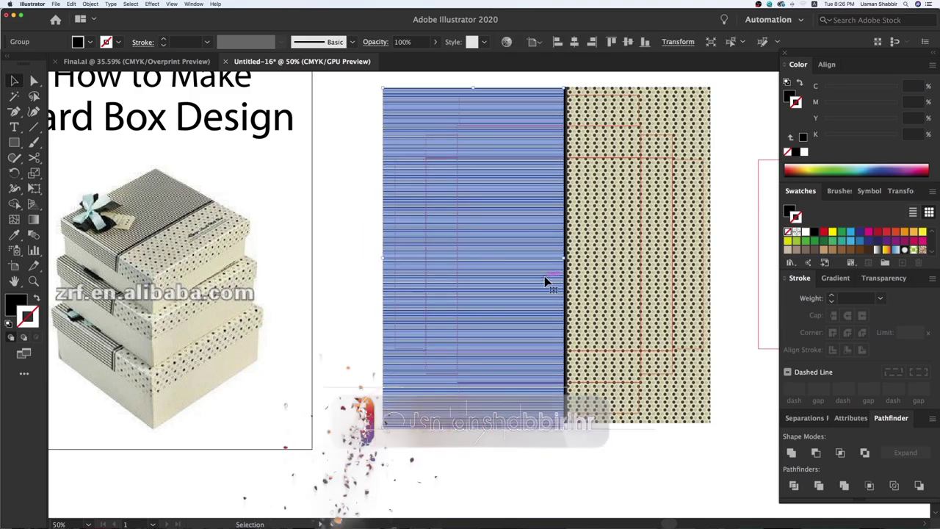
pyautogui.press('super+z')
pyautogui.press('super+z')
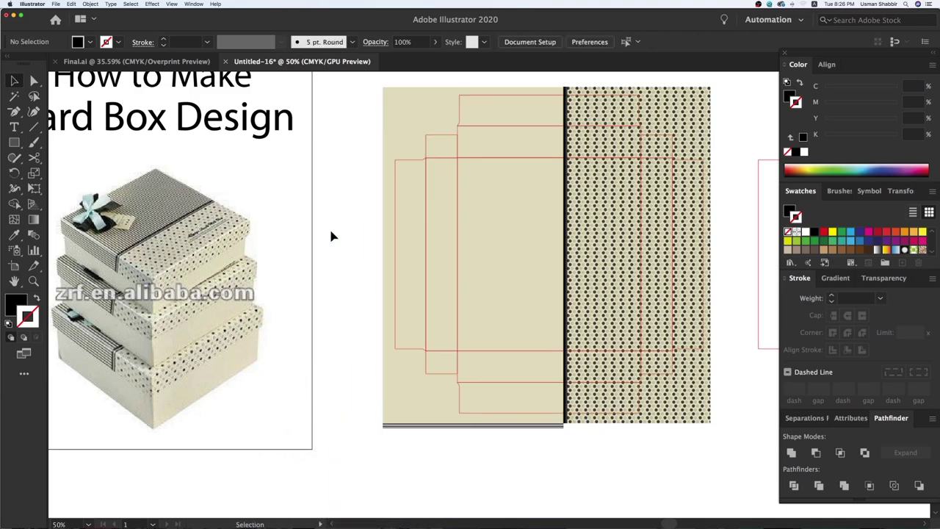
# Restore the last stripe copy so stripes cover the beige panel, then clear the selection.
pyautogui.moveTo(444, 273); pyautogui.dragTo(416, 277)
pyautogui.click(478, 269)
pyautogui.press('super+shift+z')
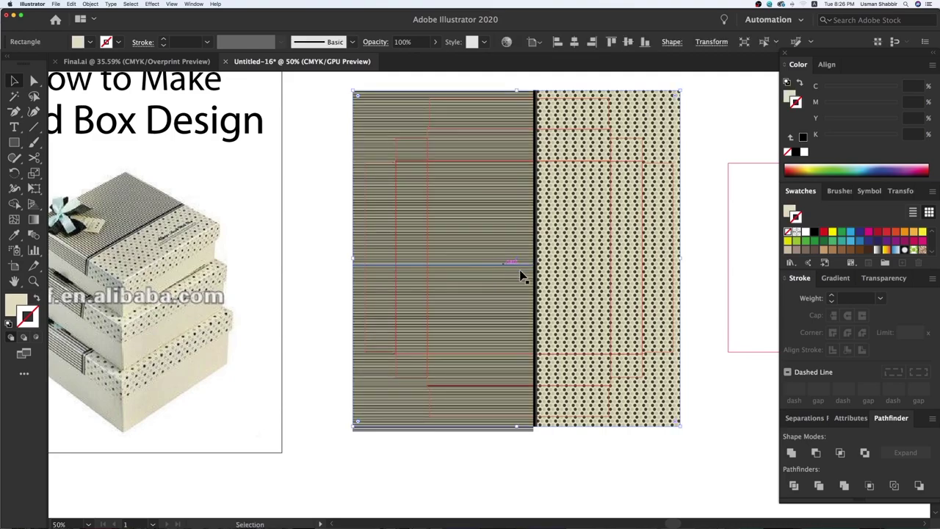
pyautogui.hscroll(2, 528, 279)
pyautogui.click(646, 326)
pyautogui.hscroll(-3, 418, 310)
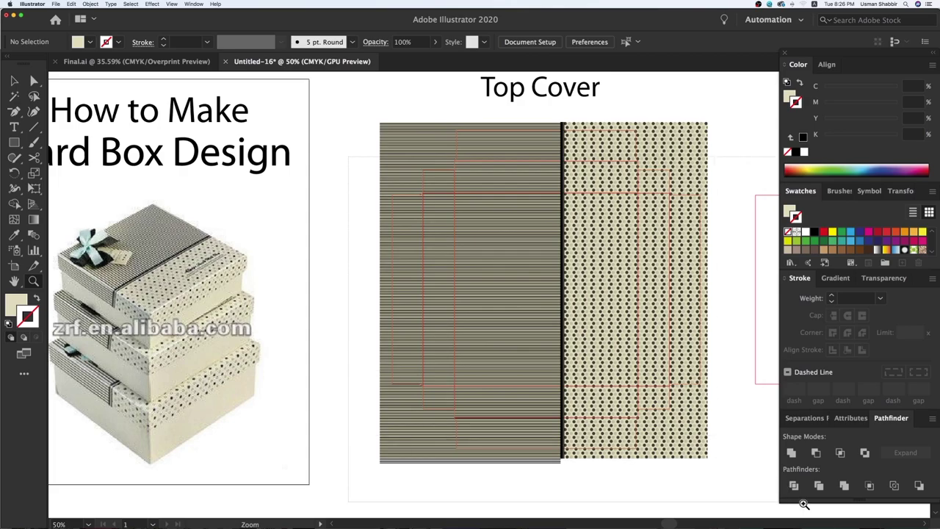
# Draw a tall rectangle on the polka-dot half and zoom out to see the whole top cover.
pyautogui.scroll(2, 471, 209)
pyautogui.press('v')
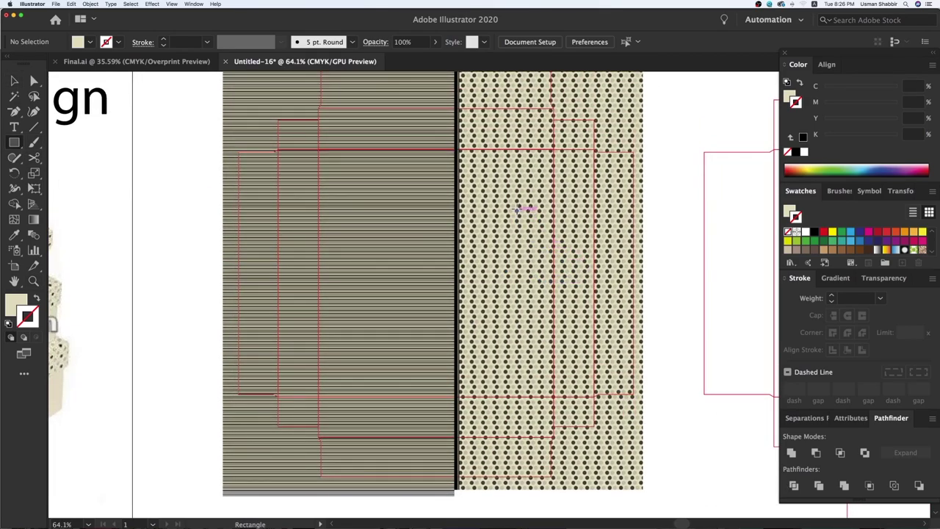
pyautogui.moveTo(528, 317); pyautogui.dragTo(544, 353)
pyautogui.press('v')
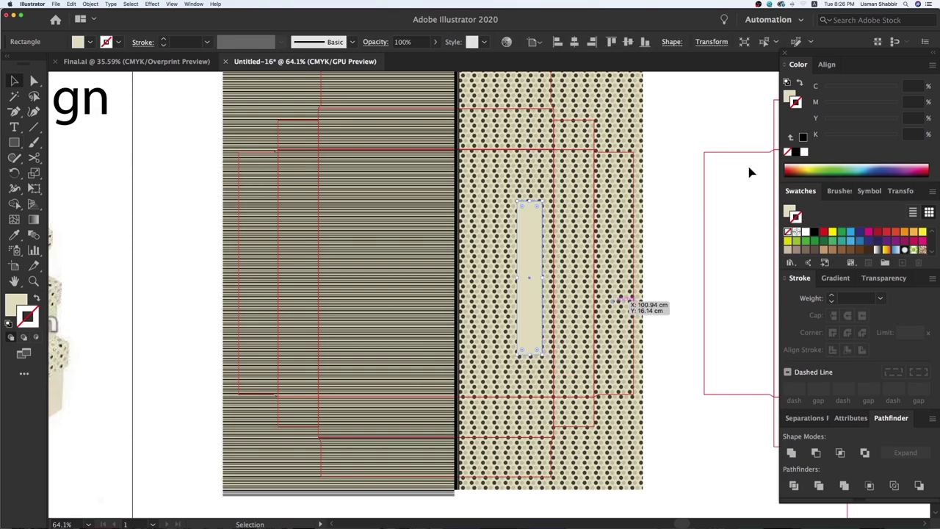
pyautogui.hotkey('ctrl', '-')
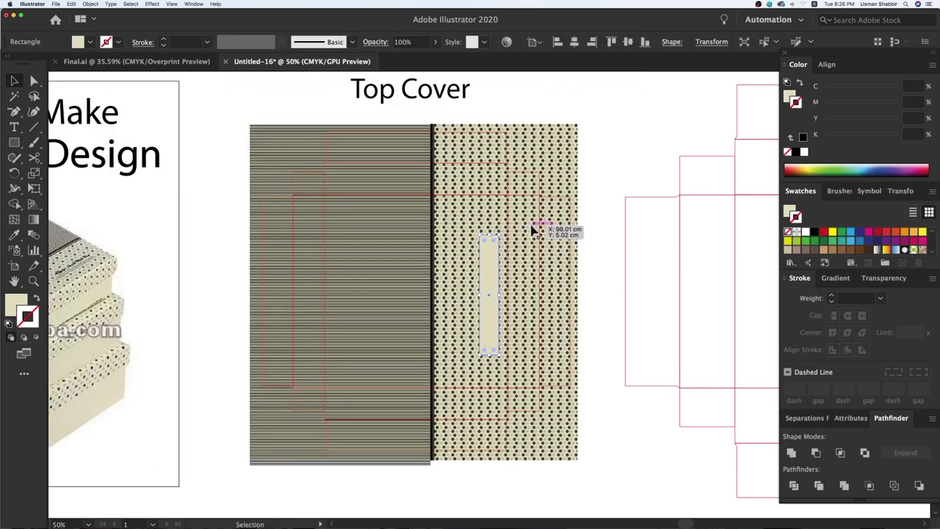
pyautogui.moveTo(160, 269); pyautogui.dragTo(204, 269)
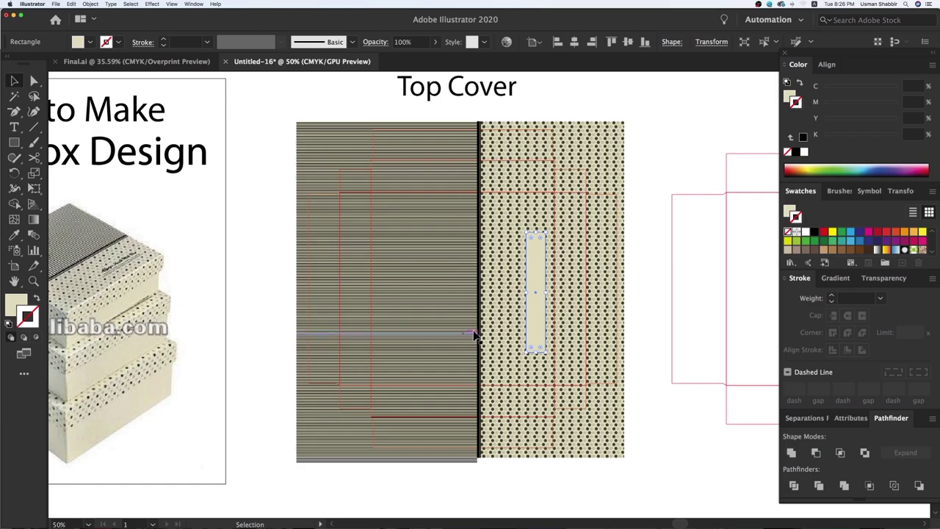
# Give the tall beige rectangle a black 3 pt stroke, then deselect it.
pyautogui.click(538, 283)
pyautogui.click(795, 151)
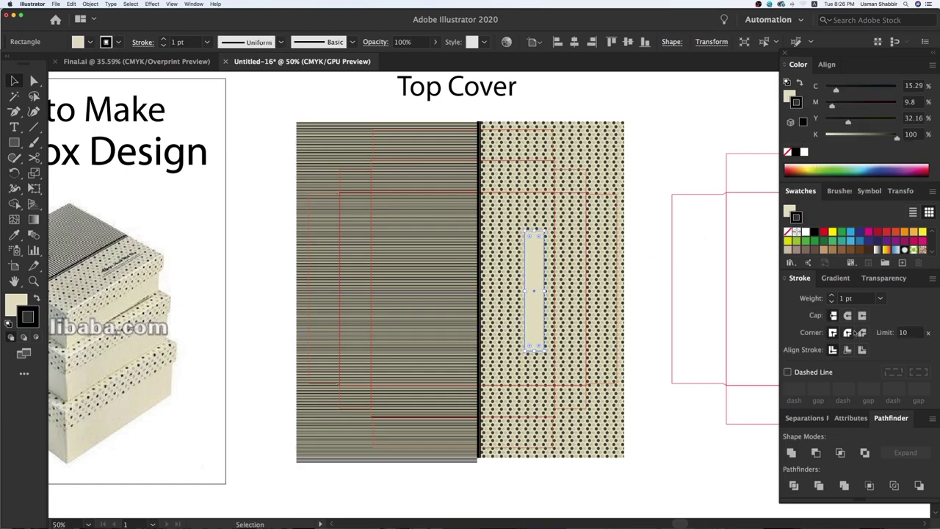
pyautogui.write('3')
pyautogui.press('Return')
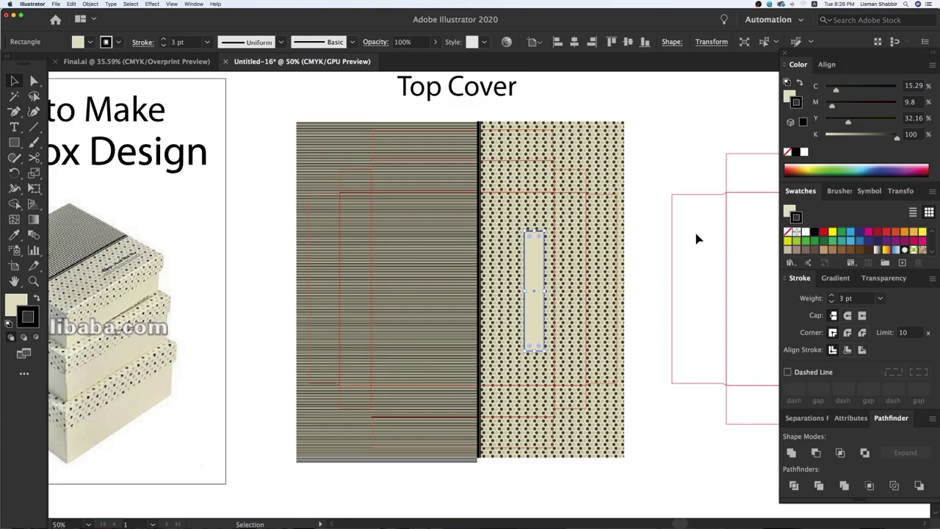
pyautogui.click(671, 192)
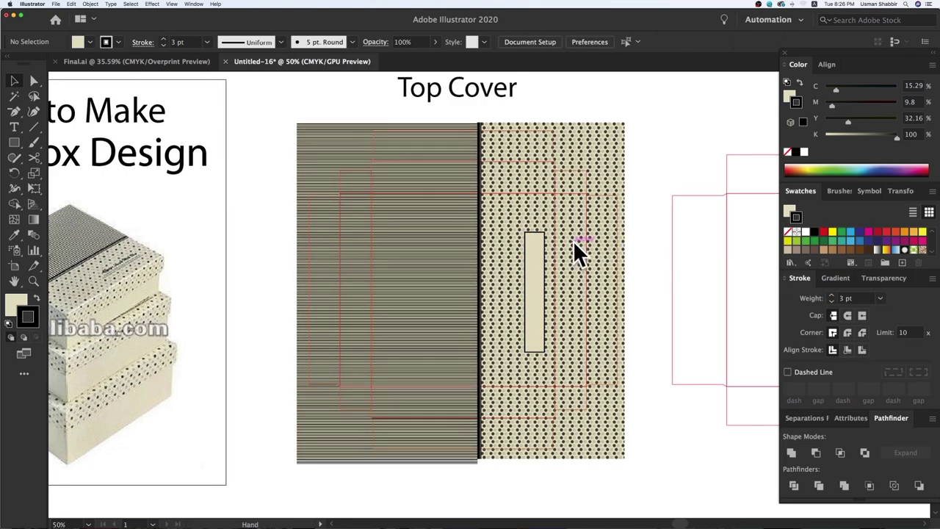
pyautogui.moveTo(574, 242); pyautogui.dragTo(568, 248)
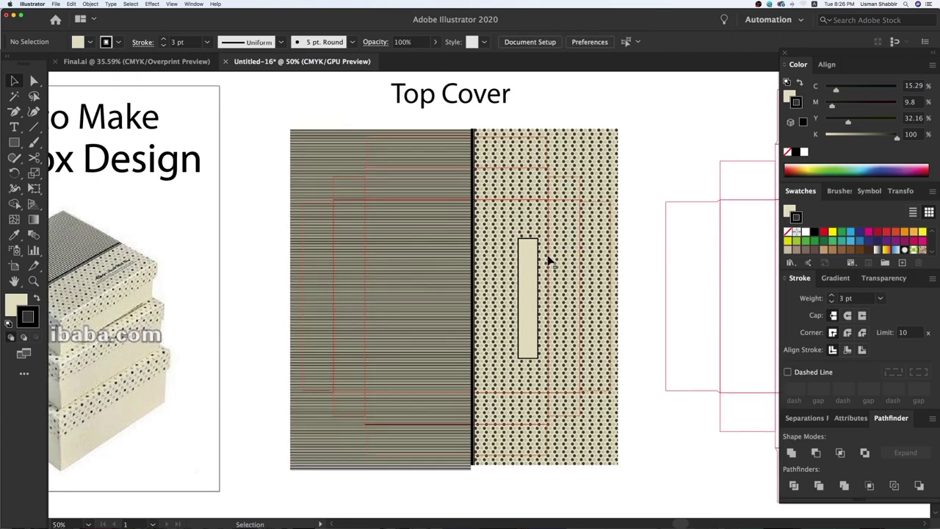
pyautogui.click(14, 127)
pyautogui.click(265, 107)
pyautogui.write('Your Design')
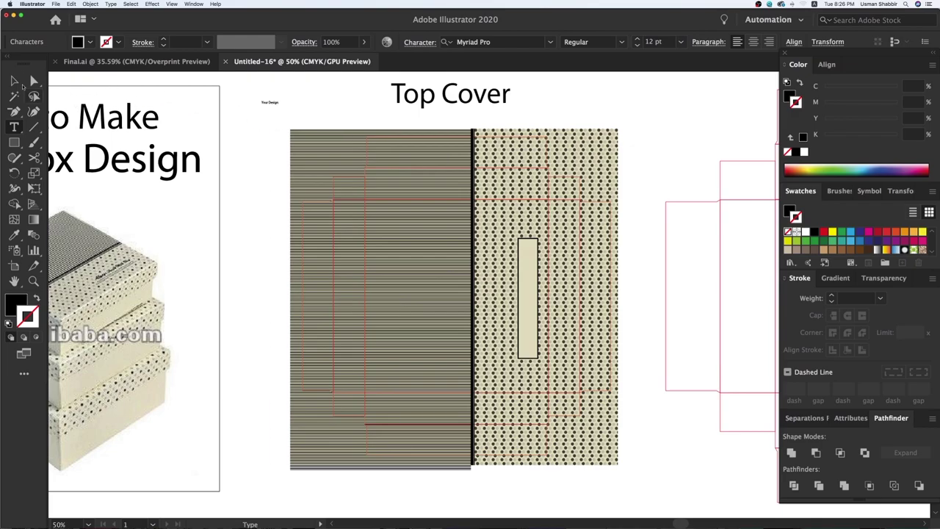
# Enlarge the 'Your Design' label, change it to UPPERCASE and set it in Times New Roman.
pyautogui.press('Escape')
pyautogui.moveTo(283, 99); pyautogui.dragTo(313, 92)
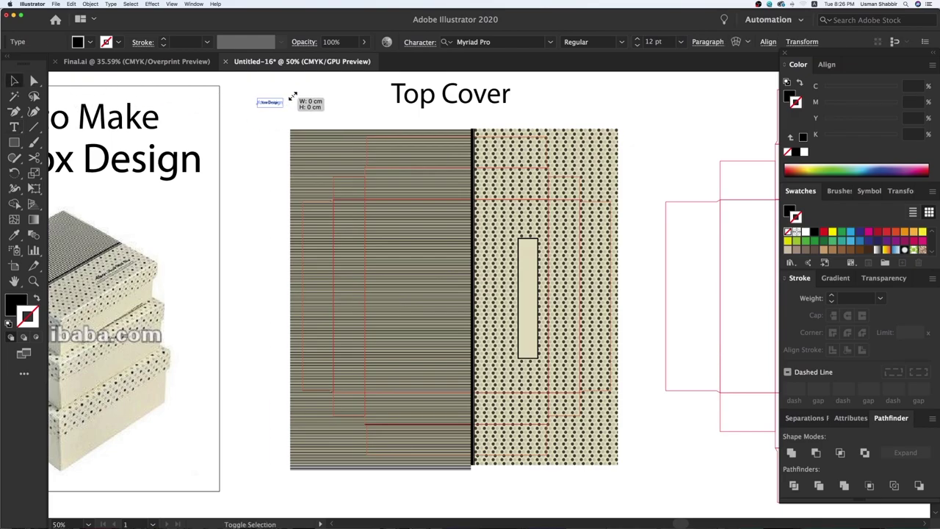
pyautogui.click(110, 4)
pyautogui.moveTo(125, 109)
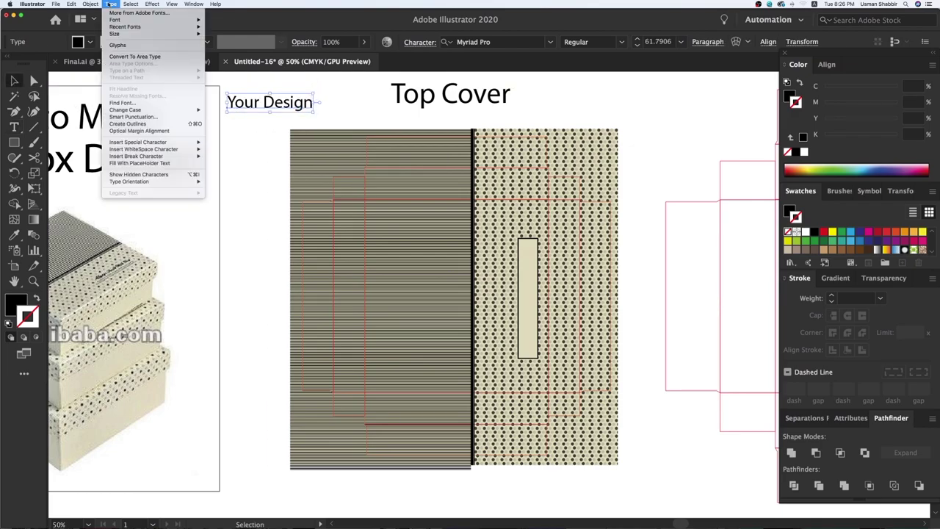
pyautogui.click(234, 111)
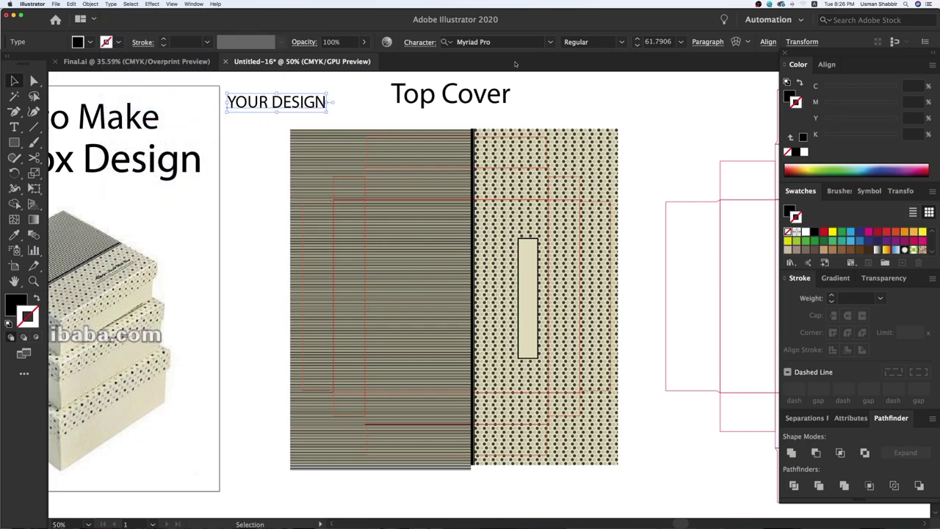
pyautogui.click(549, 42)
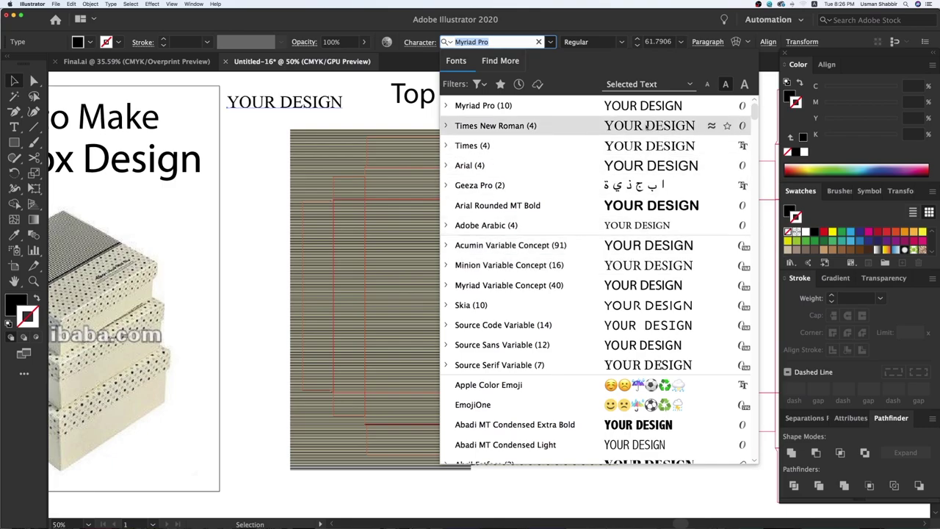
pyautogui.click(620, 129)
# Rotate the label 90° and edit a copy of it to read 'DESIGN NAME'.
pyautogui.moveTo(344, 89); pyautogui.dragTo(276, 70)
pyautogui.moveTo(283, 115)
pyautogui.mouseDown()
pyautogui.moveTo(250, 199)
pyautogui.moveTo(249, 261)
pyautogui.mouseUp()
pyautogui.doubleClick(249, 220)
pyautogui.press('BackSpace')
pyautogui.write('NAME')
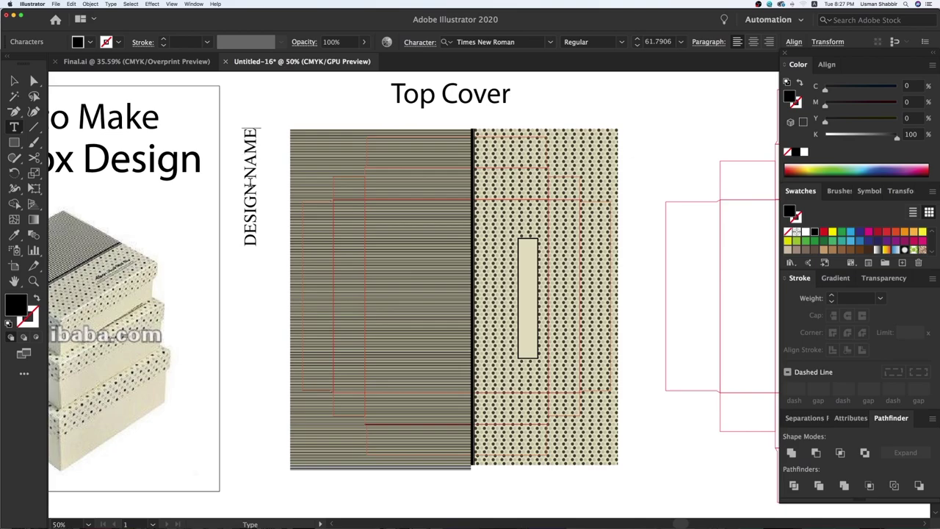
pyautogui.press('Escape')
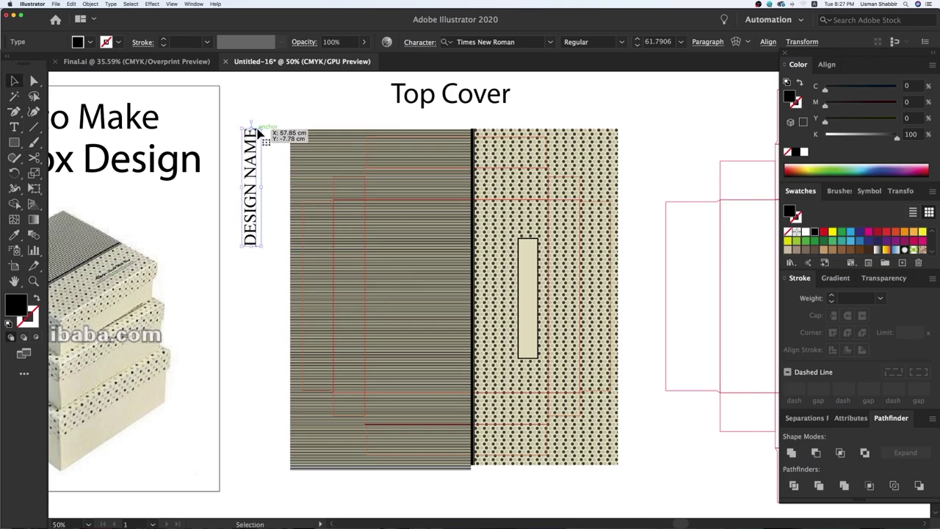
# Scale 'DESIGN NAME' and move it to fill the tall outlined rectangle.
pyautogui.moveTo(257, 129); pyautogui.dragTo(255, 140)
pyautogui.moveTo(250, 185); pyautogui.dragTo(535, 298)
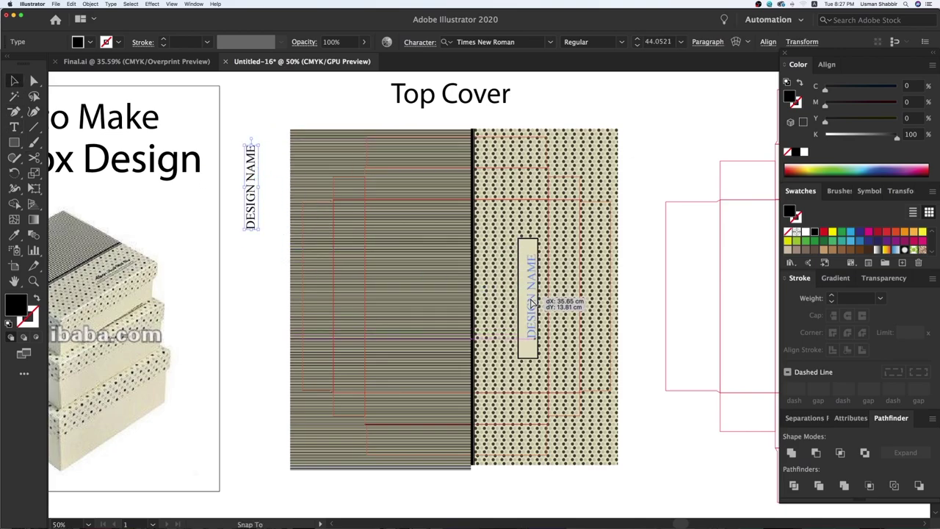
pyautogui.moveTo(534, 252); pyautogui.dragTo(542, 246)
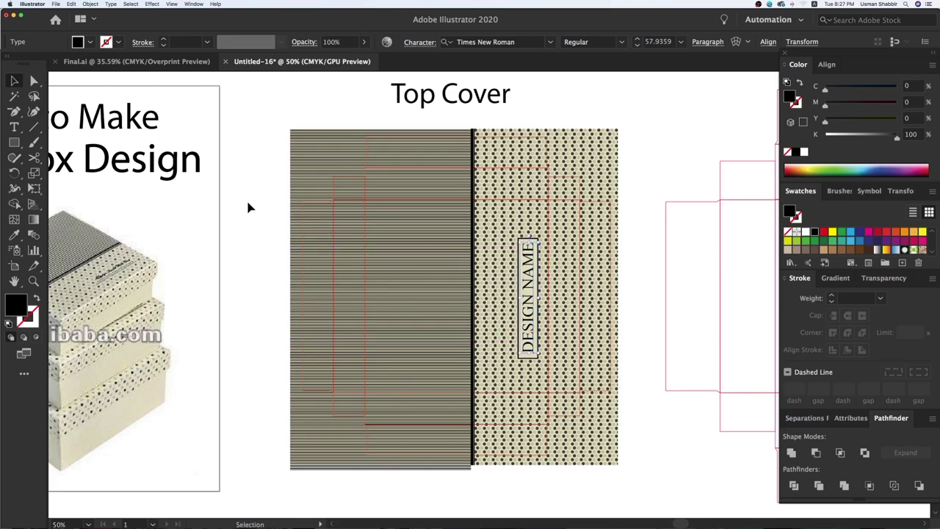
pyautogui.click(259, 230)
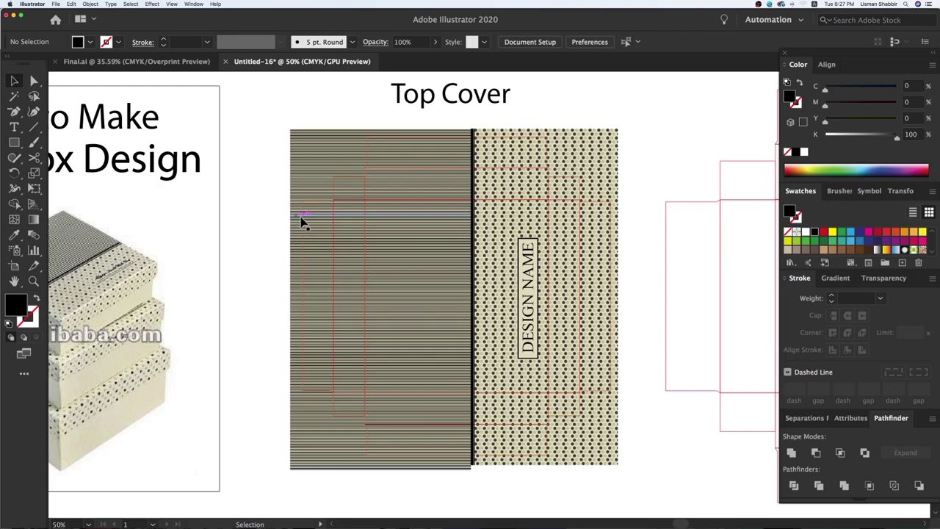
pyautogui.moveTo(319, 238); pyautogui.dragTo(300, 236)
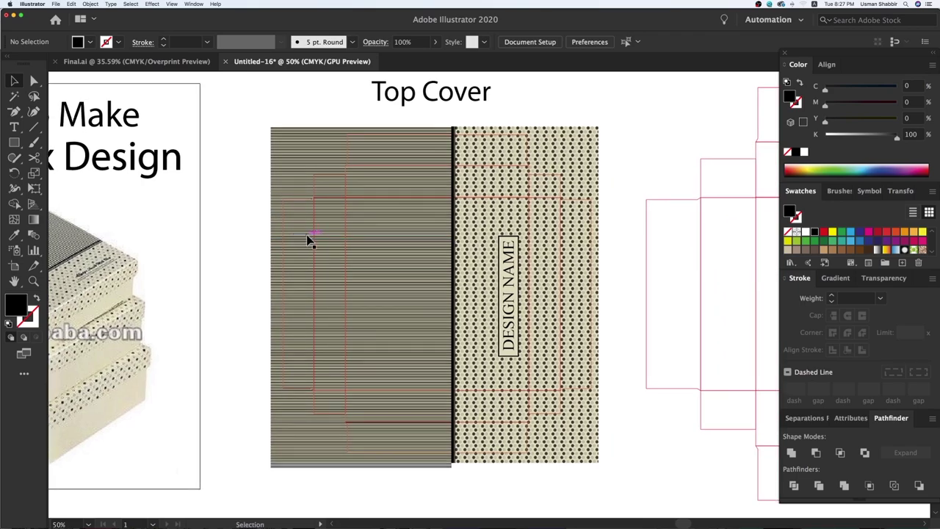
pyautogui.moveTo(338, 203); pyautogui.dragTo(313, 271)
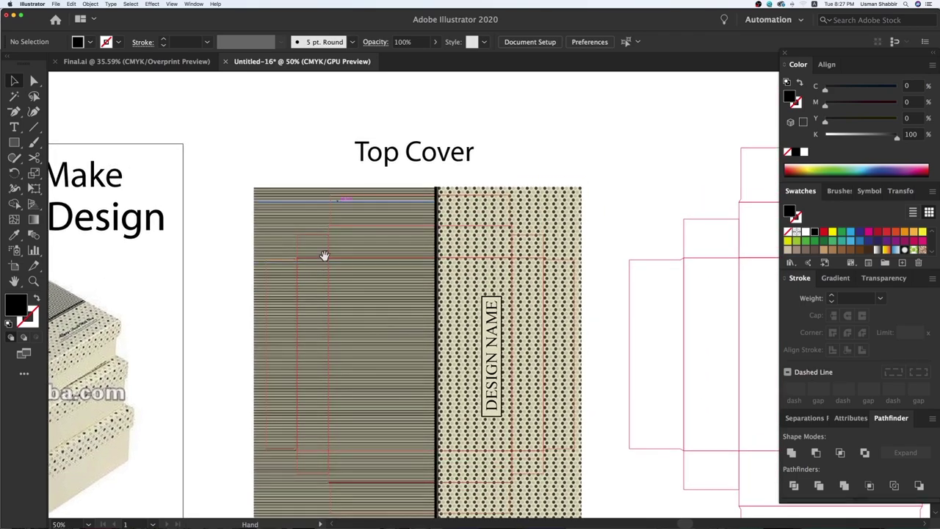
# Scroll around and zoom out to 33.33% to see the top cover and bottom.
pyautogui.scroll(-5, 314, 268)
pyautogui.hscroll(5, 314, 267)
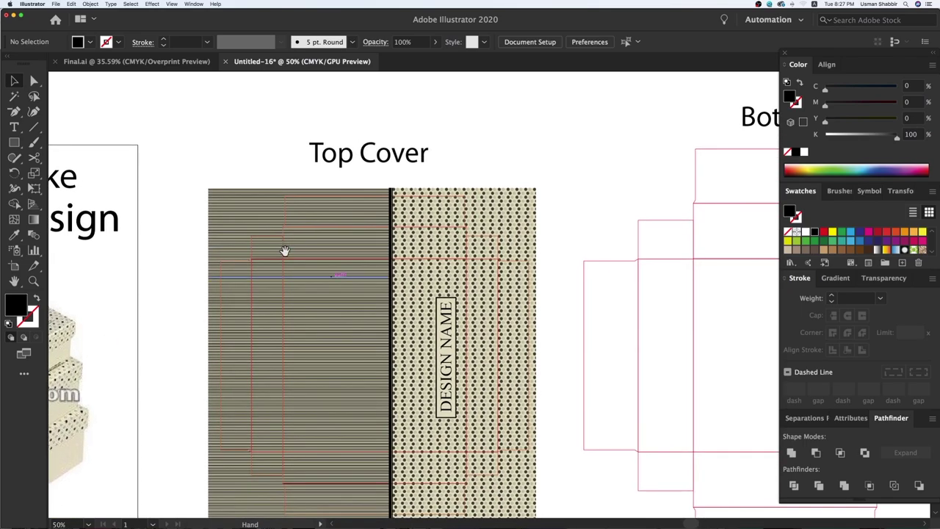
pyautogui.scroll(3, 430, 336)
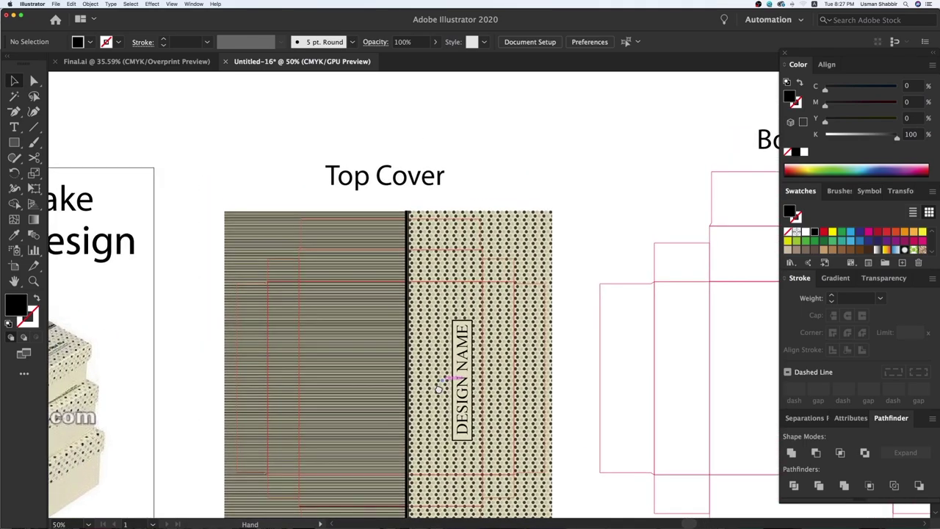
pyautogui.hscroll(-10, 411, 309)
pyautogui.scroll(-6, 411, 309)
pyautogui.hscroll(1, 393, 275)
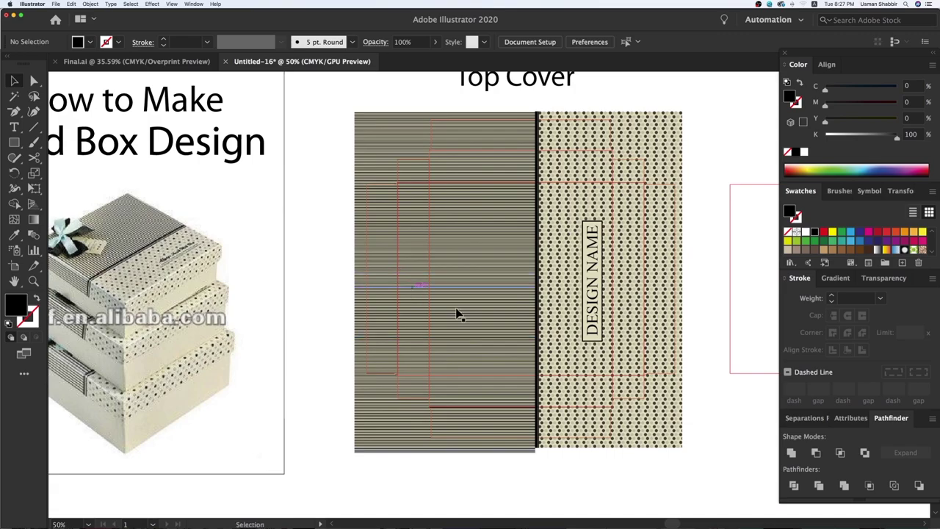
pyautogui.hscroll(8, 504, 336)
pyautogui.hscroll(8, 444, 338)
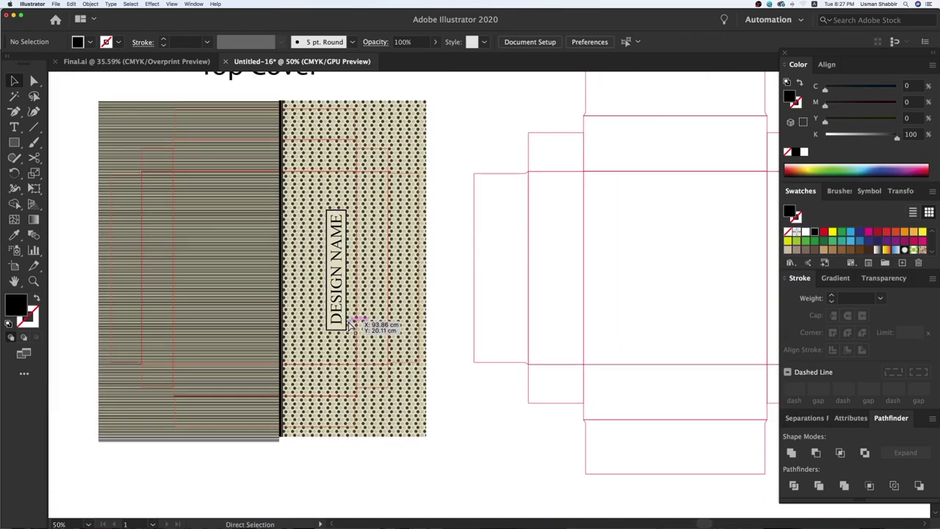
pyautogui.press('super+minus')
pyautogui.hscroll(6, 433, 283)
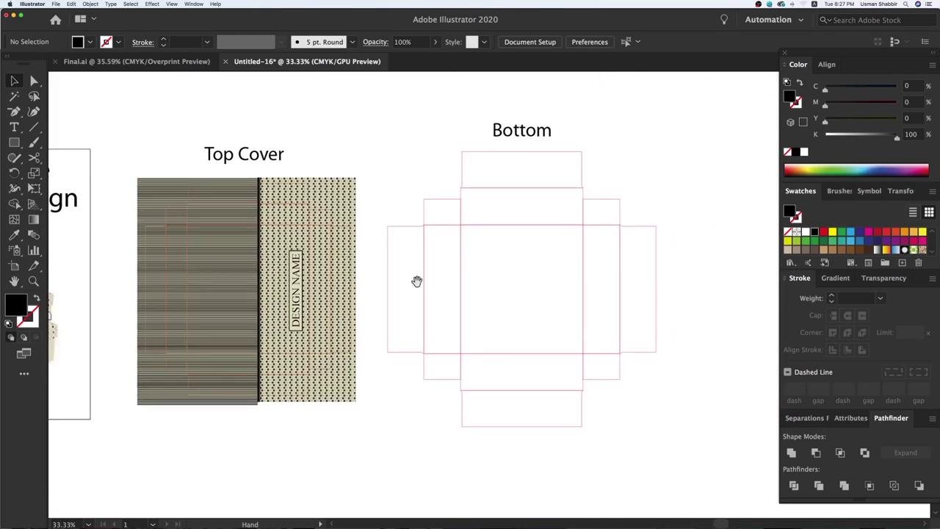
# Align the two overlapping copies of the Bottom dieline and reselect it.
pyautogui.click(600, 366)
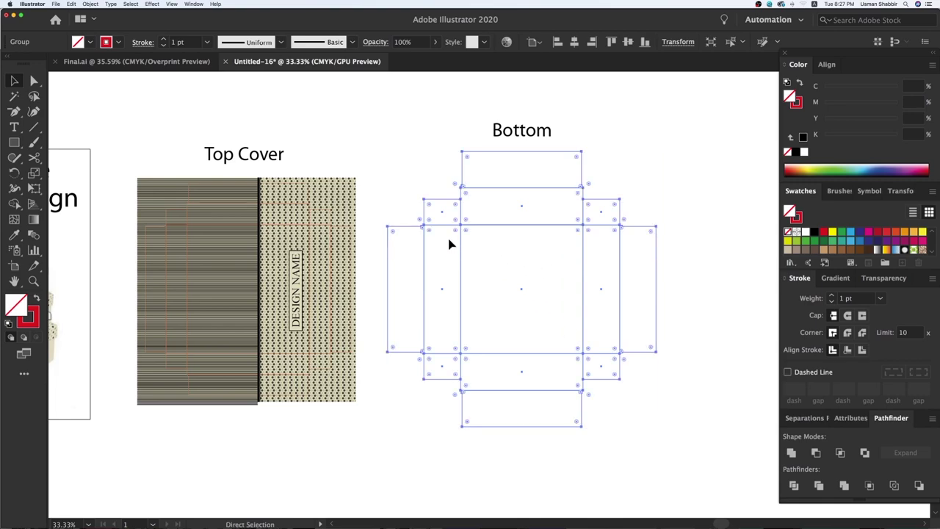
pyautogui.moveTo(448, 229)
pyautogui.mouseDown()
pyautogui.moveTo(441, 203)
pyautogui.moveTo(445, 212)
pyautogui.mouseUp()
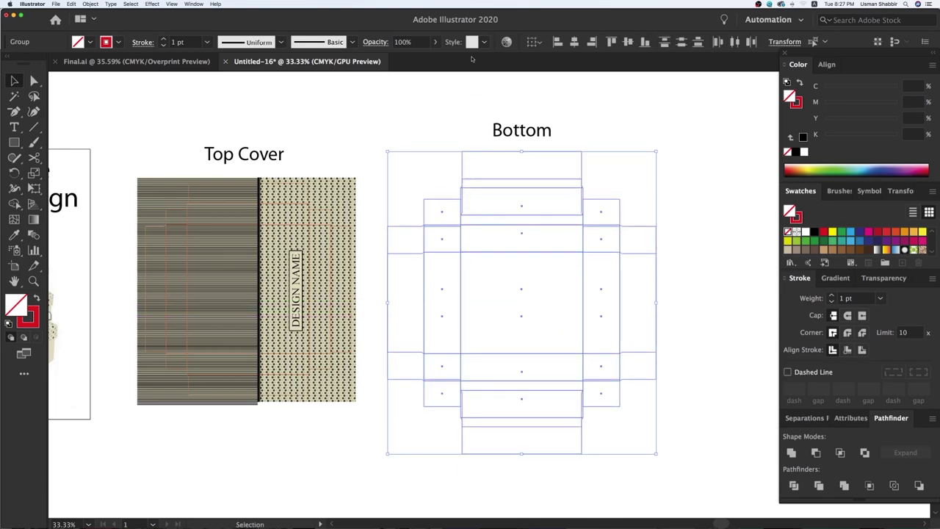
pyautogui.click(592, 42)
pyautogui.click(457, 202)
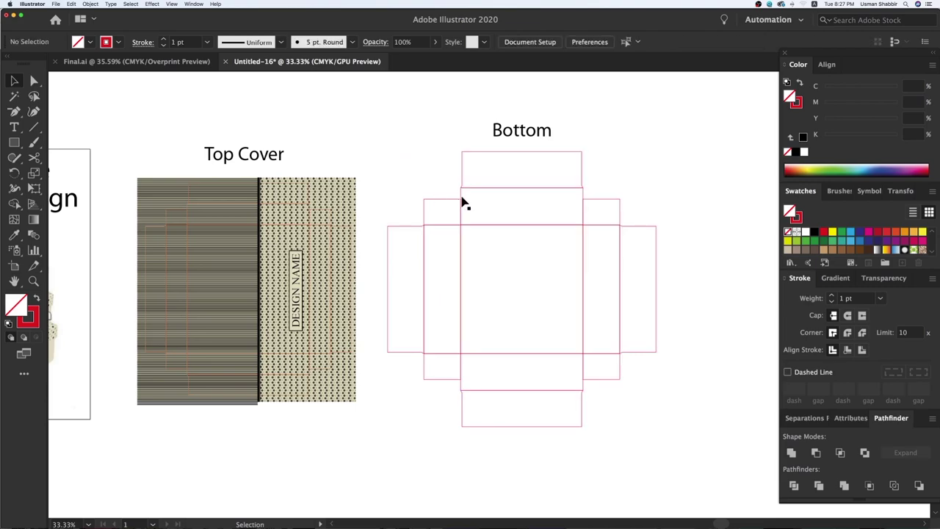
pyautogui.click(464, 190)
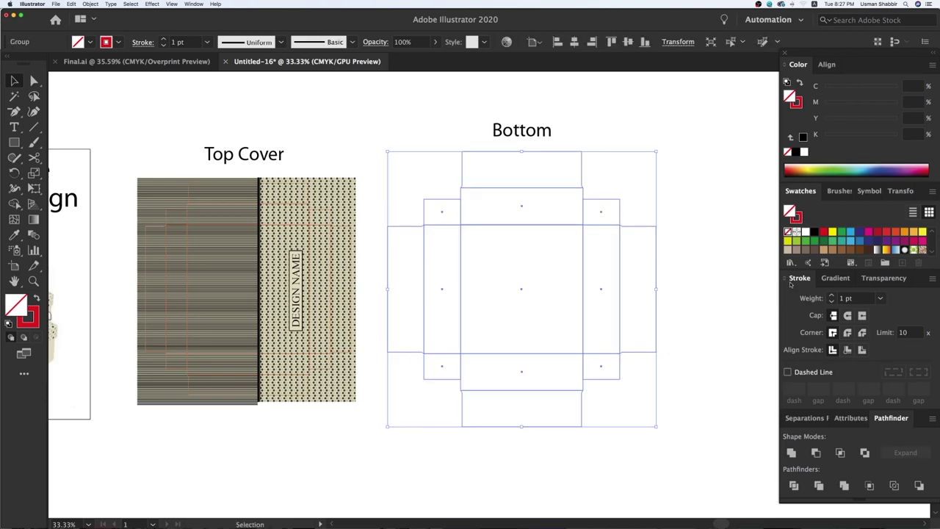
# Unite the Bottom dieline, apply an offset path, expand it and unite again.
pyautogui.click(791, 452)
pyautogui.click(152, 3)
pyautogui.moveTo(159, 77)
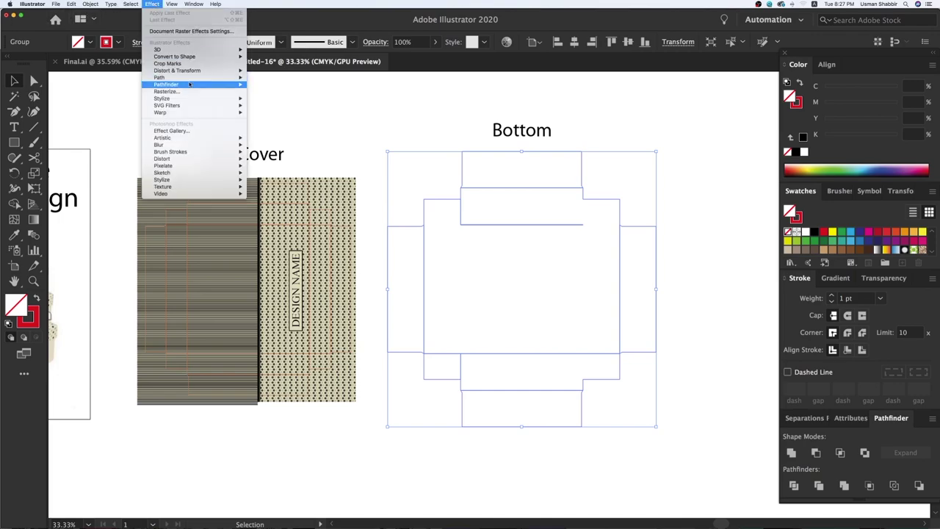
pyautogui.click(268, 78)
pyautogui.click(549, 318)
pyautogui.click(90, 4)
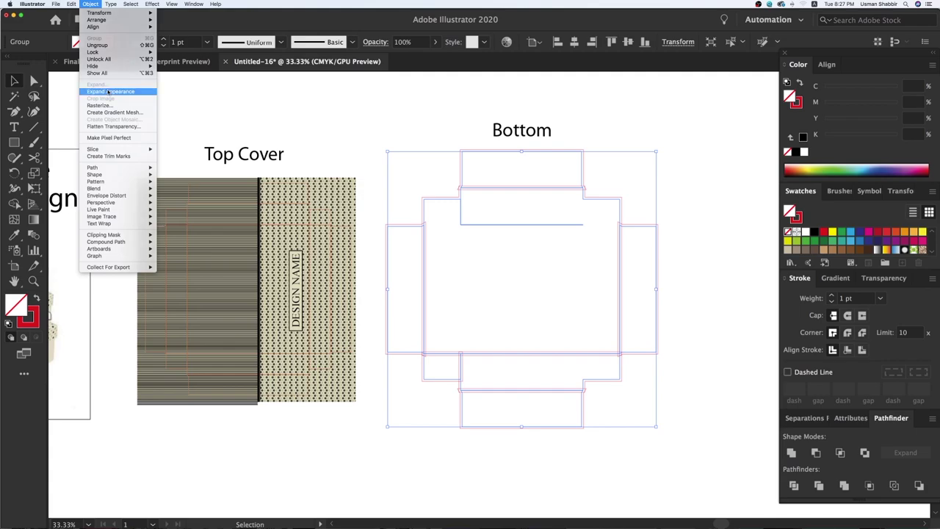
pyautogui.click(108, 92)
pyautogui.click(791, 453)
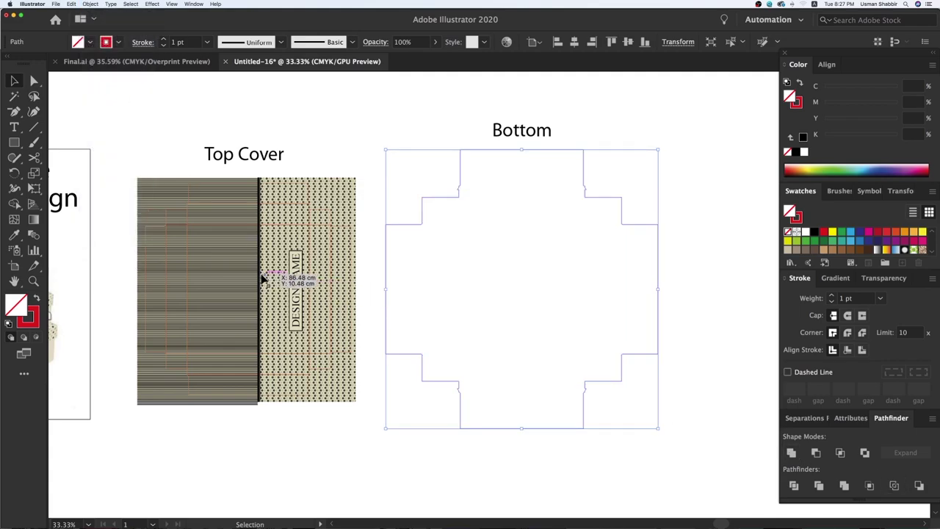
# Fill Bottom with beige sampled from the box photo, undo the merge, and delete the dot pattern.
pyautogui.moveTo(262, 273); pyautogui.dragTo(379, 280)
pyautogui.press('i')
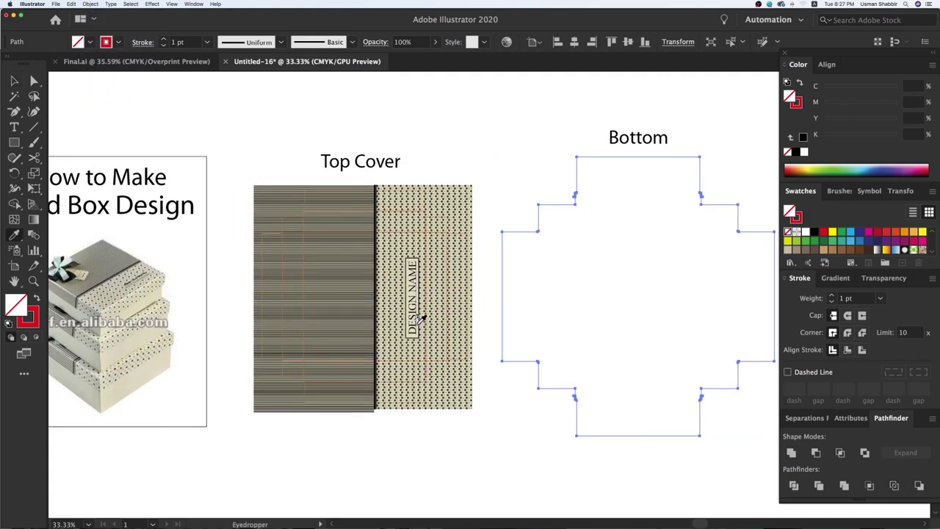
pyautogui.click(155, 364)
pyautogui.press('v')
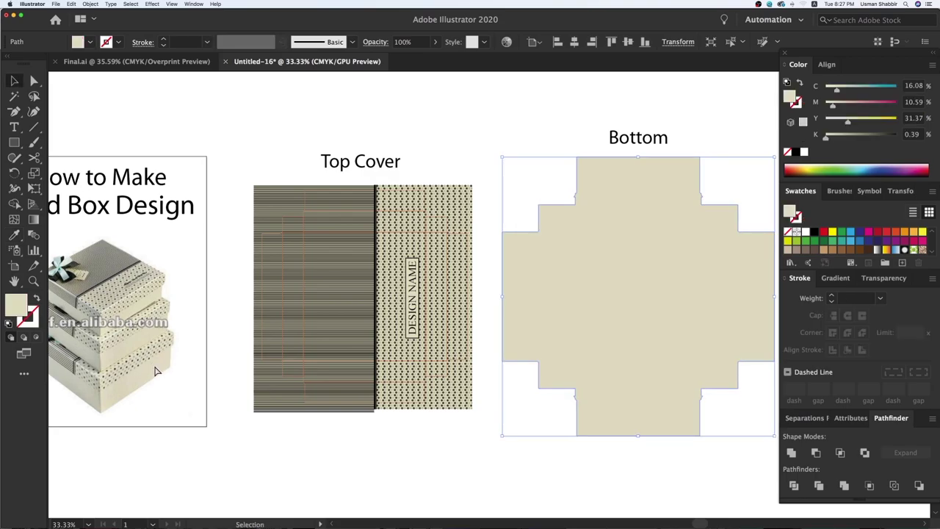
pyautogui.hotkey('ctrl', 'z')
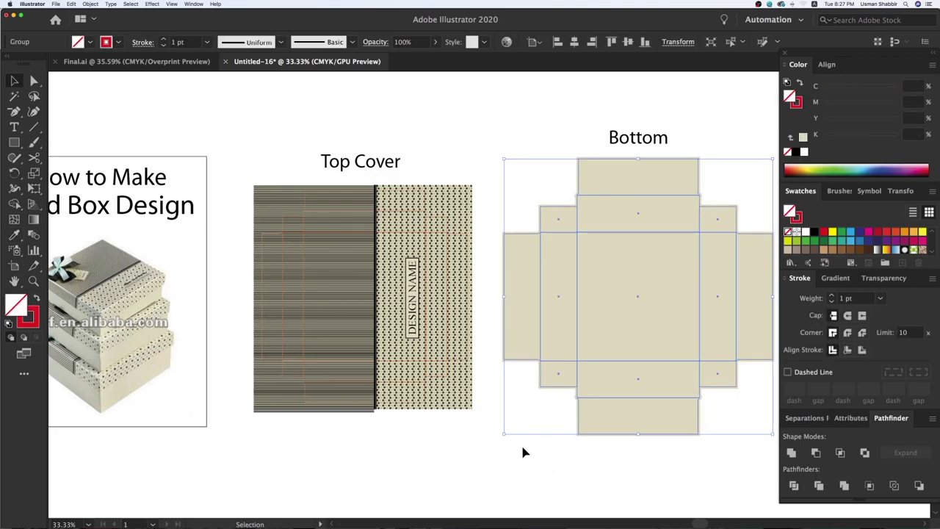
pyautogui.click(523, 452)
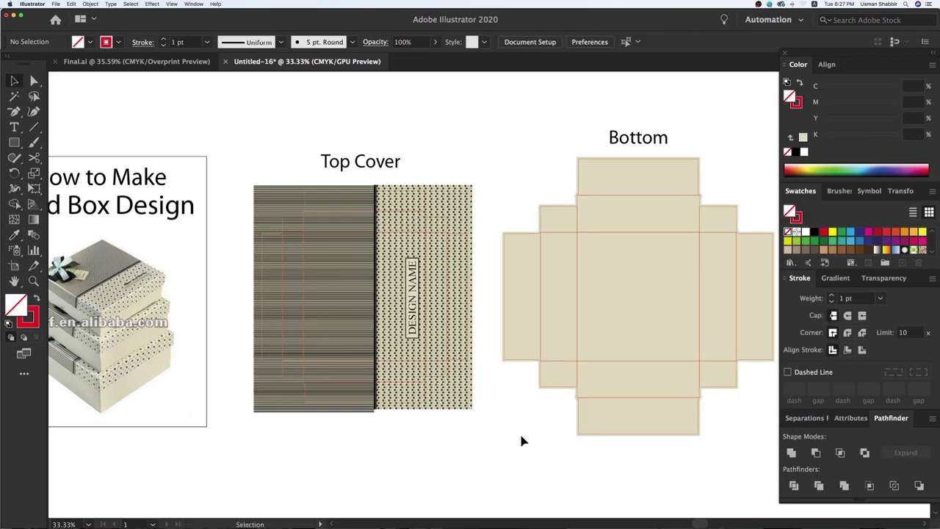
pyautogui.click(461, 216)
pyautogui.press('Delete')
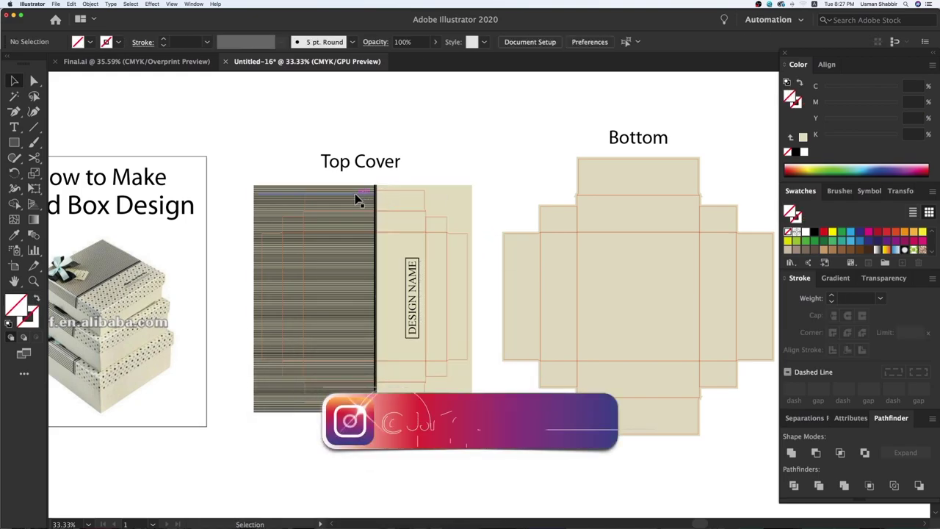
# Delete the black divider and beige background, then undo to restore the patterned artwork.
pyautogui.click(376, 197)
pyautogui.press('Delete')
pyautogui.click(380, 200)
pyautogui.press('Delete')
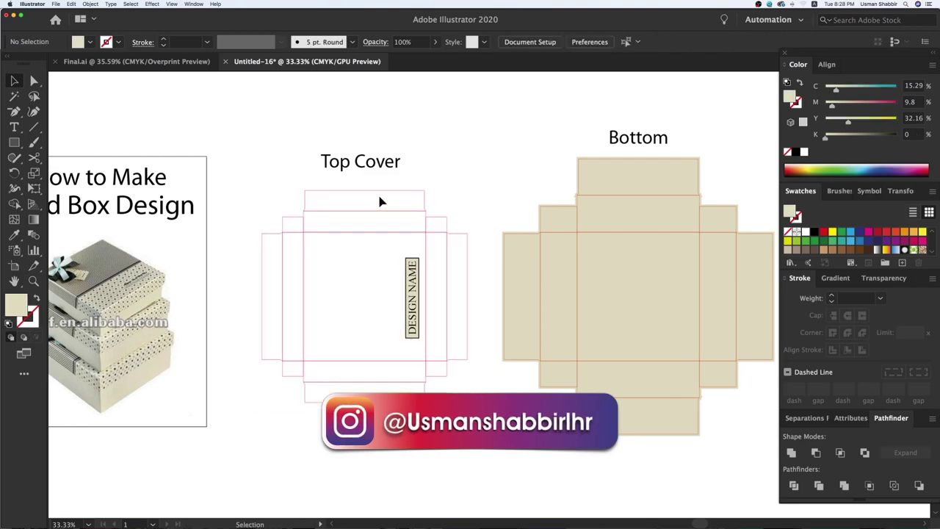
pyautogui.hotkey('ctrl', 'z')
pyautogui.hotkey('ctrl', 'z')
pyautogui.hotkey('ctrl', 'z')
# Select the Top Cover dieline group with the Direct Selection tool.
pyautogui.press('a')
pyautogui.click(436, 173)
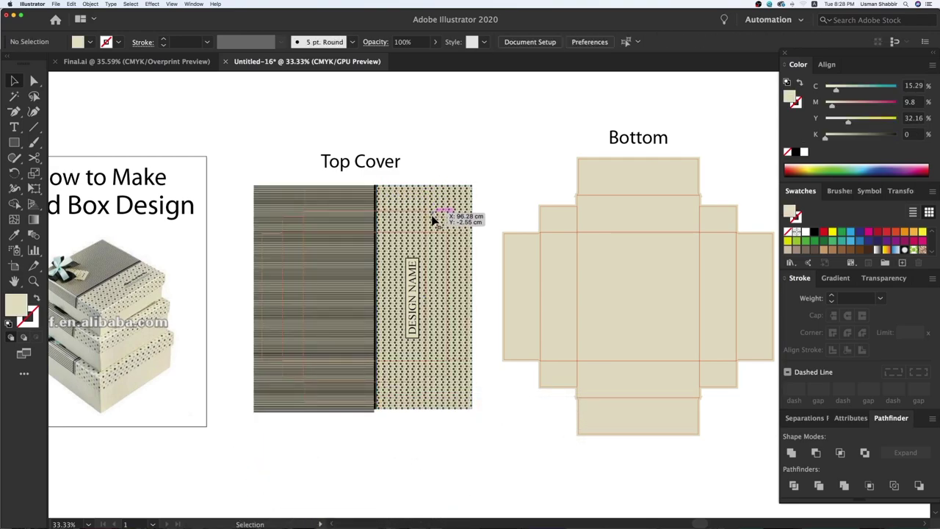
pyautogui.click(434, 223)
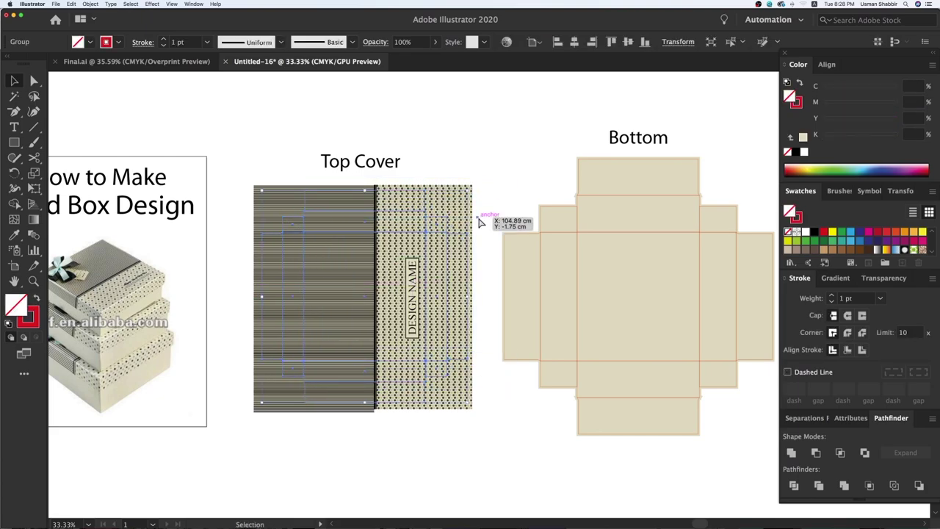
pyautogui.click(491, 204)
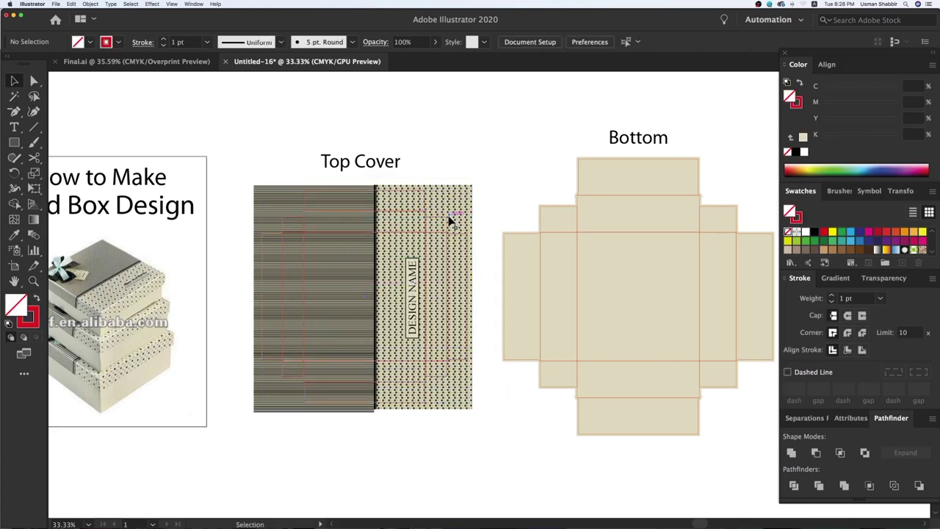
pyautogui.moveTo(447, 220); pyautogui.dragTo(467, 234)
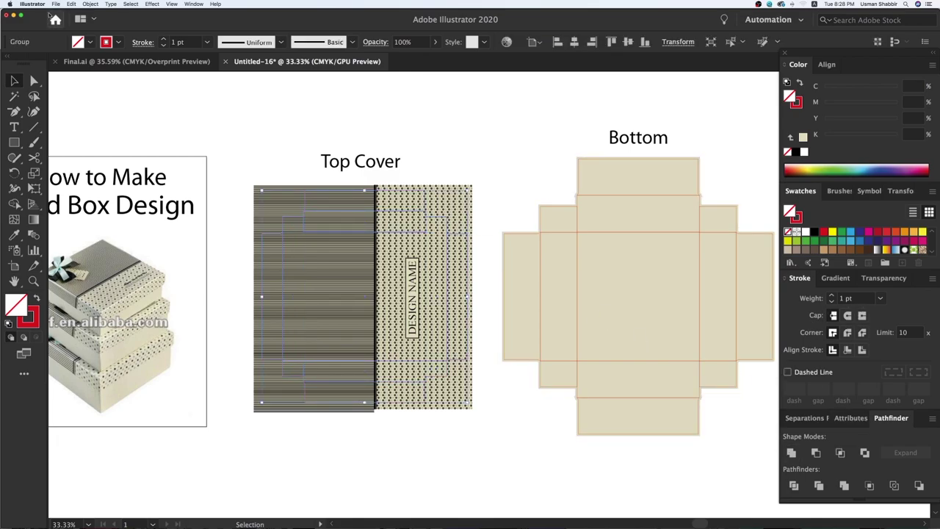
# Apply Offset Path to the Top Cover dieline, expand its appearance, and fill it beige.
pyautogui.click(152, 3)
pyautogui.moveTo(160, 77)
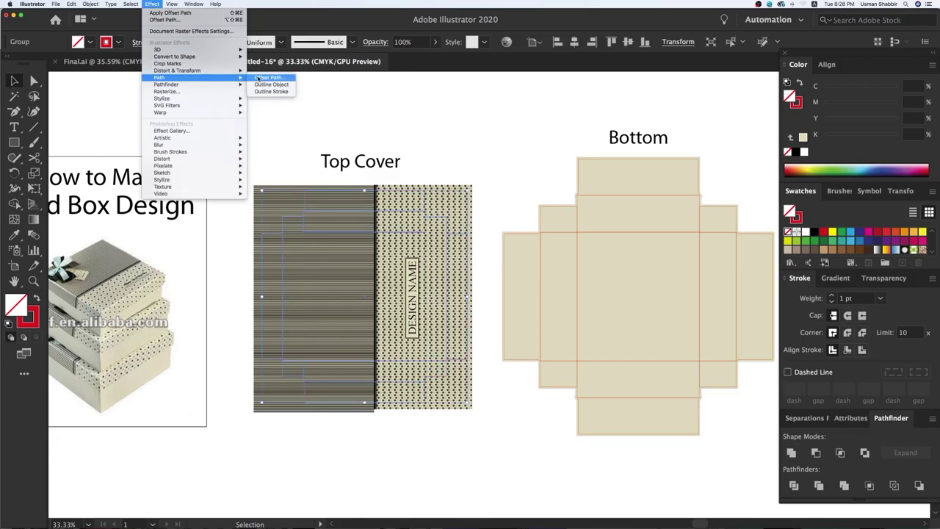
pyautogui.click(269, 77)
pyautogui.click(555, 321)
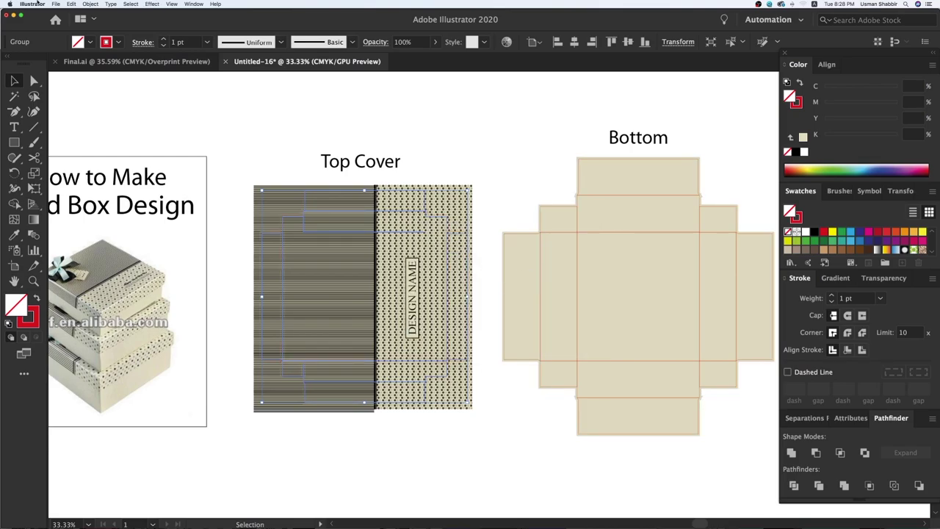
pyautogui.click(89, 4)
pyautogui.click(110, 93)
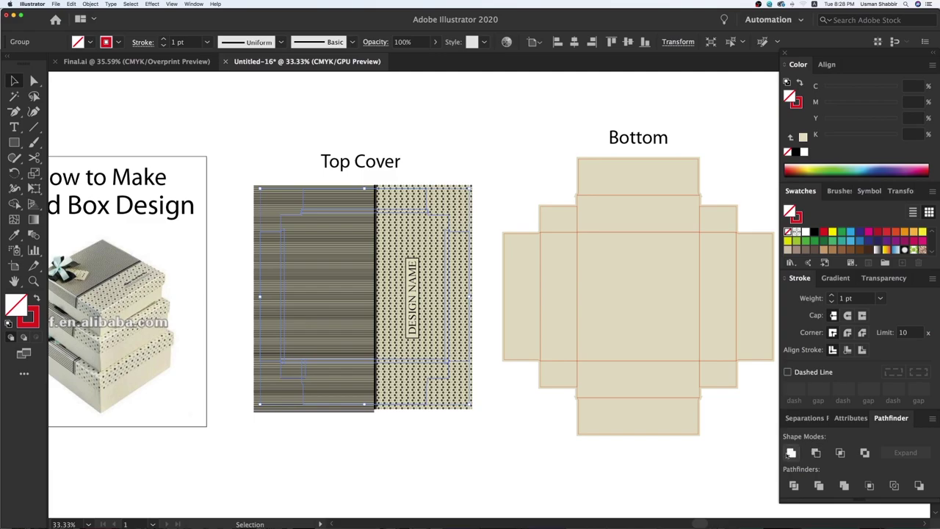
pyautogui.press('i')
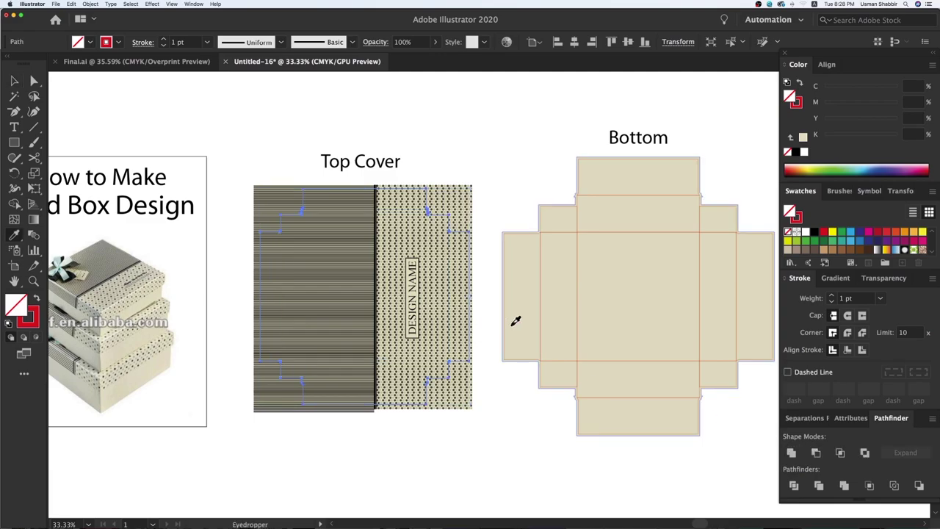
pyautogui.click(514, 329)
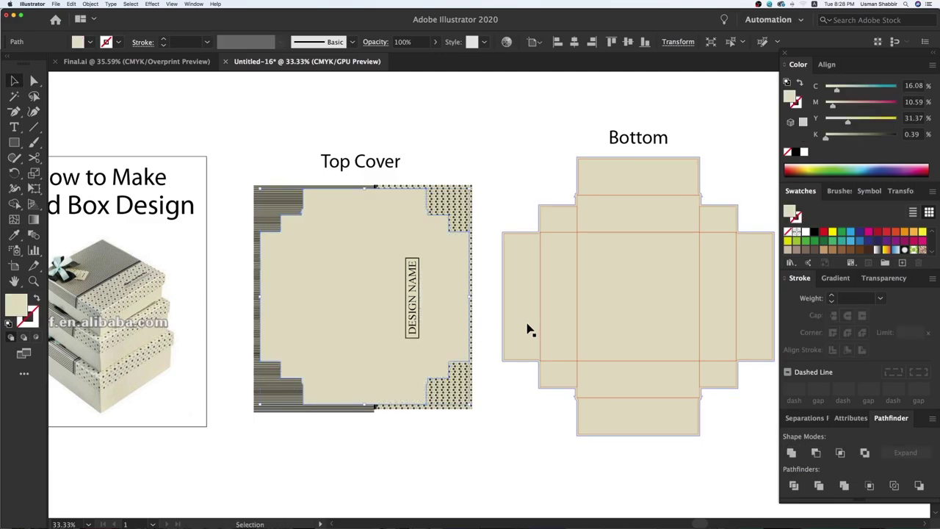
# Make a clipping mask so the stripes and dots clip to the box outline.
pyautogui.rightClick(457, 215)
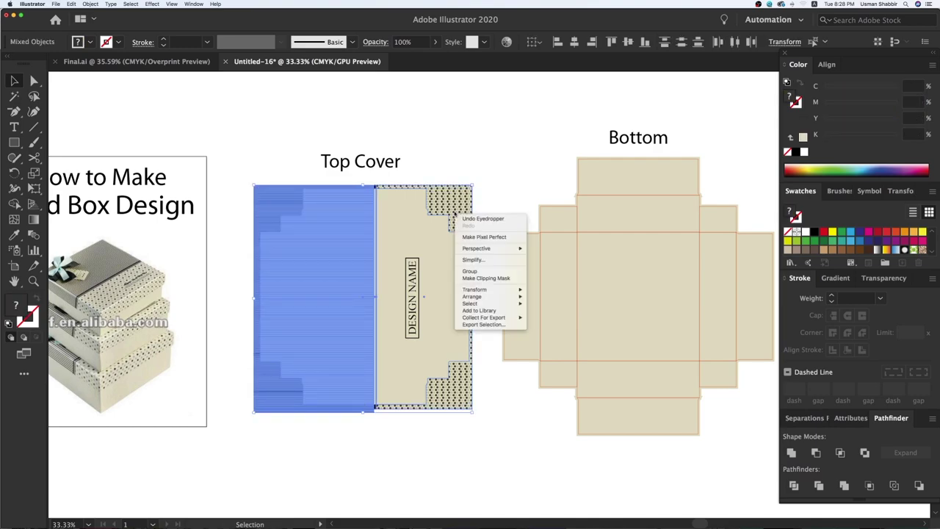
pyautogui.click(485, 278)
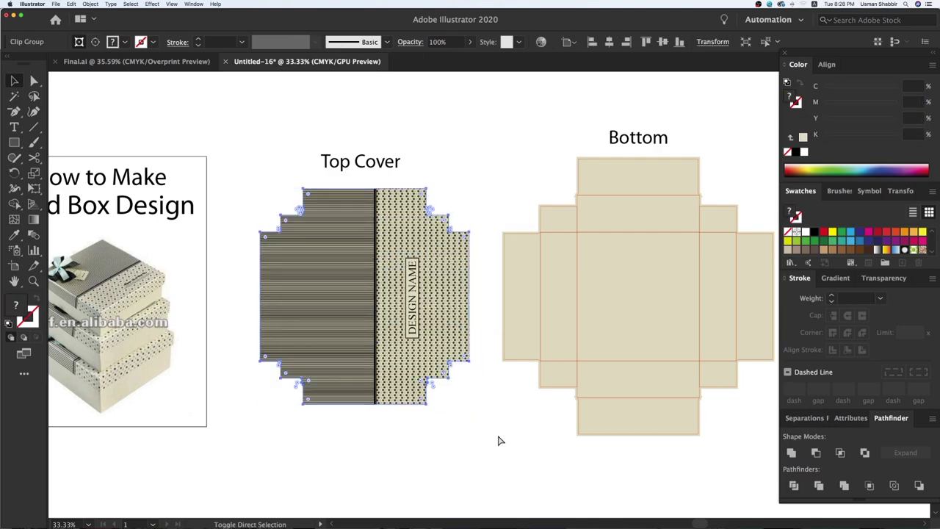
pyautogui.press('v')
pyautogui.press('v')
pyautogui.click(497, 440)
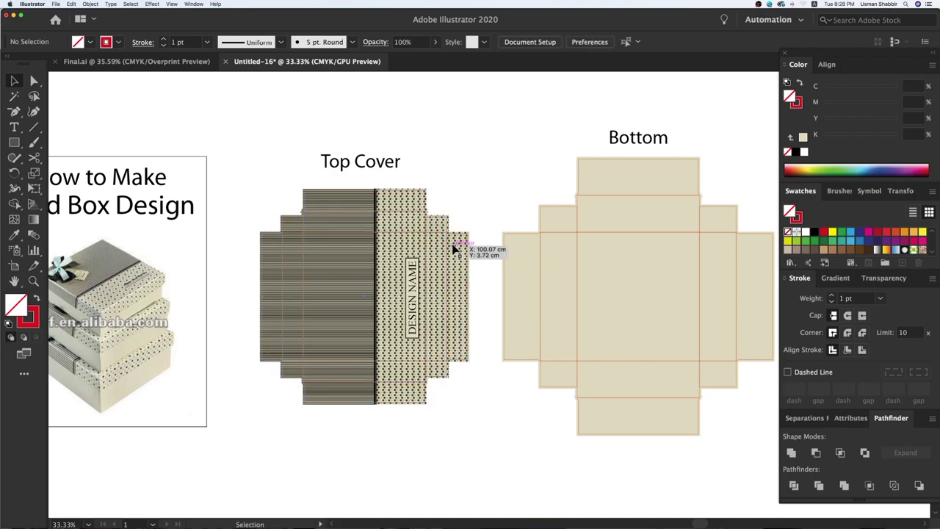
# Reposition the clipped Top Cover and set all fold lines to a 2 pt stroke.
pyautogui.moveTo(448, 237)
pyautogui.mouseDown()
pyautogui.moveTo(461, 251)
pyautogui.moveTo(511, 245)
pyautogui.mouseUp()
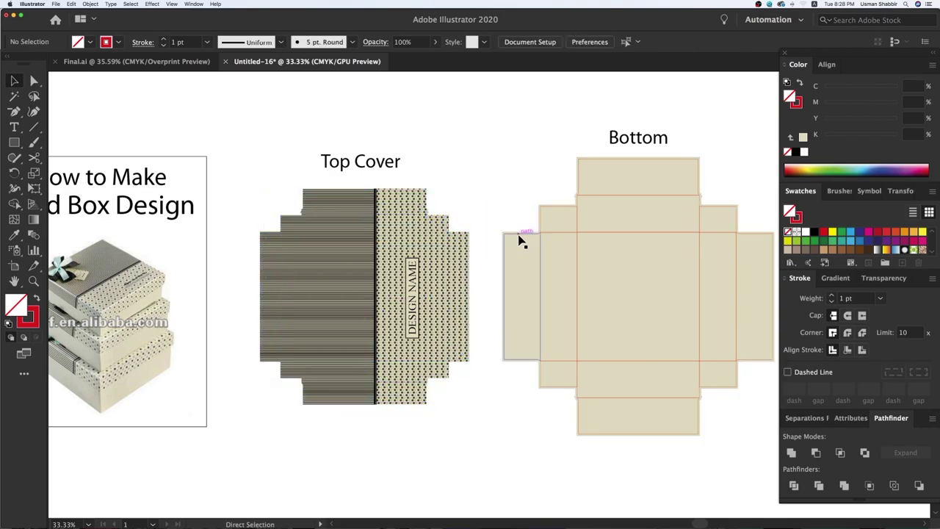
pyautogui.hotkey('ctrl', 'a')
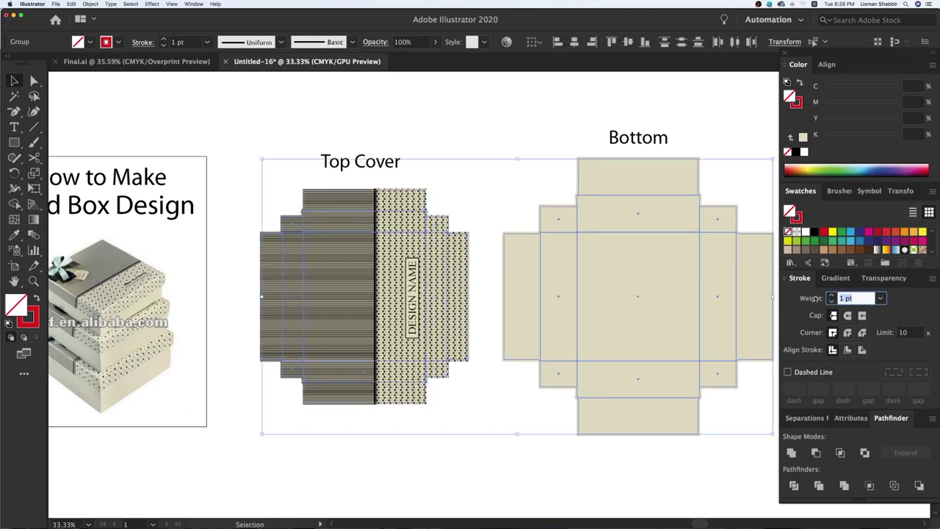
pyautogui.press('Return')
pyautogui.click(514, 197)
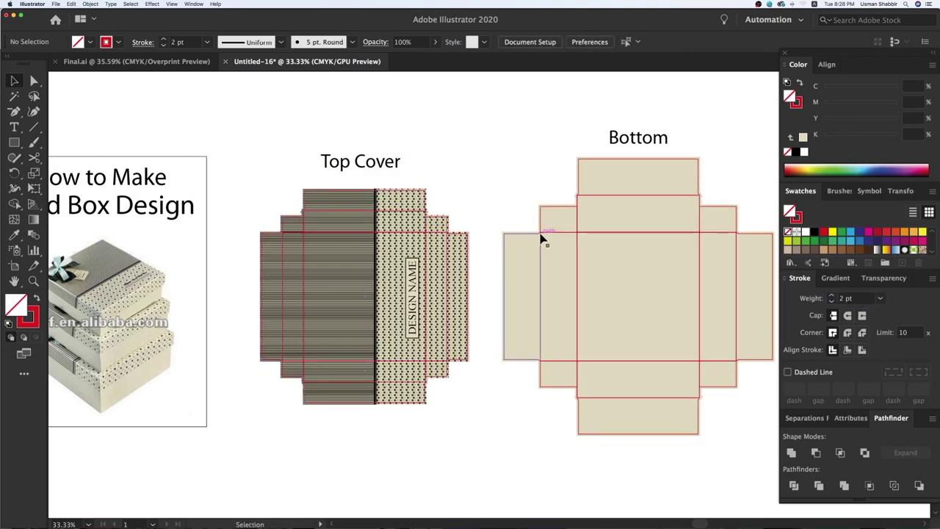
# Zoom and pan across both nets to review the thicker fold lines.
pyautogui.moveTo(543, 395)
pyautogui.mouseDown()
pyautogui.moveTo(570, 412)
pyautogui.moveTo(526, 427)
pyautogui.mouseUp()
pyautogui.hscroll(4, 558, 426)
pyautogui.scroll(-2, 511, 403)
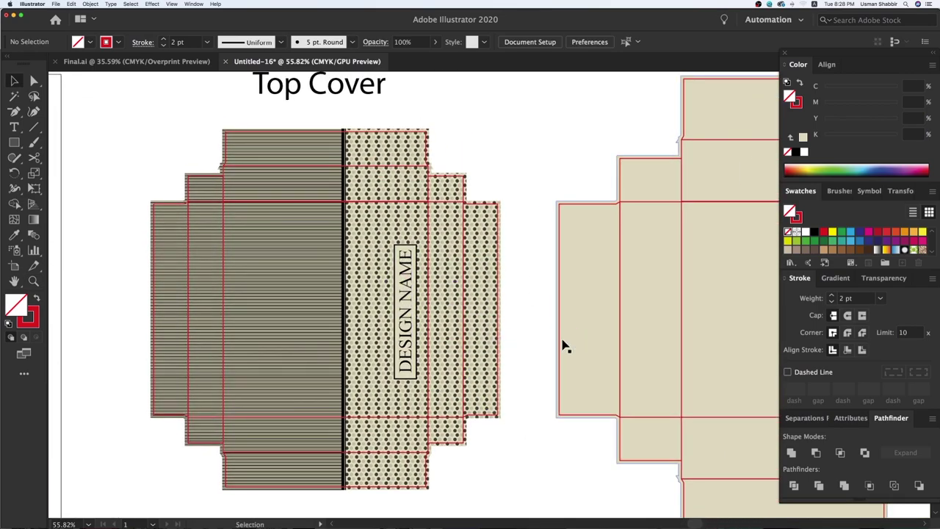
pyautogui.hotkey('ctrl', '-')
pyautogui.hotkey('ctrl', '-')
pyautogui.moveTo(585, 348); pyautogui.dragTo(499, 333)
pyautogui.moveTo(421, 342)
pyautogui.mouseDown()
pyautogui.moveTo(569, 344)
pyautogui.moveTo(510, 360)
pyautogui.mouseUp()
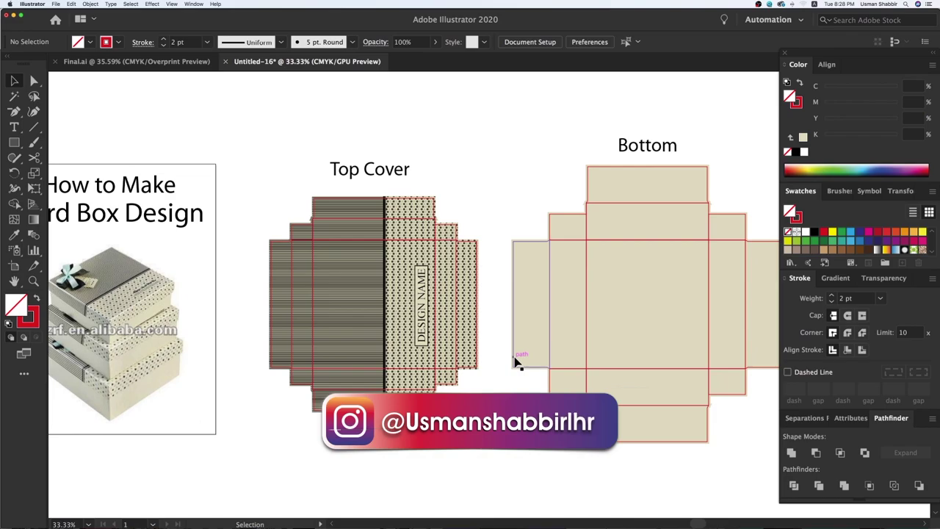
pyautogui.hotkey('ctrl', '-')
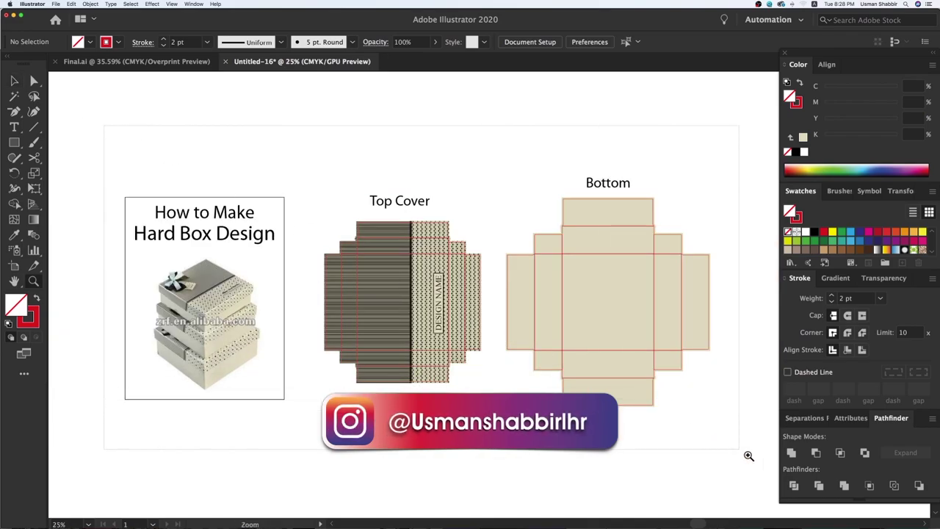
pyautogui.scroll(3, 744, 451)
pyautogui.moveTo(709, 411); pyautogui.dragTo(670, 412)
pyautogui.moveTo(594, 413); pyautogui.dragTo(581, 413)
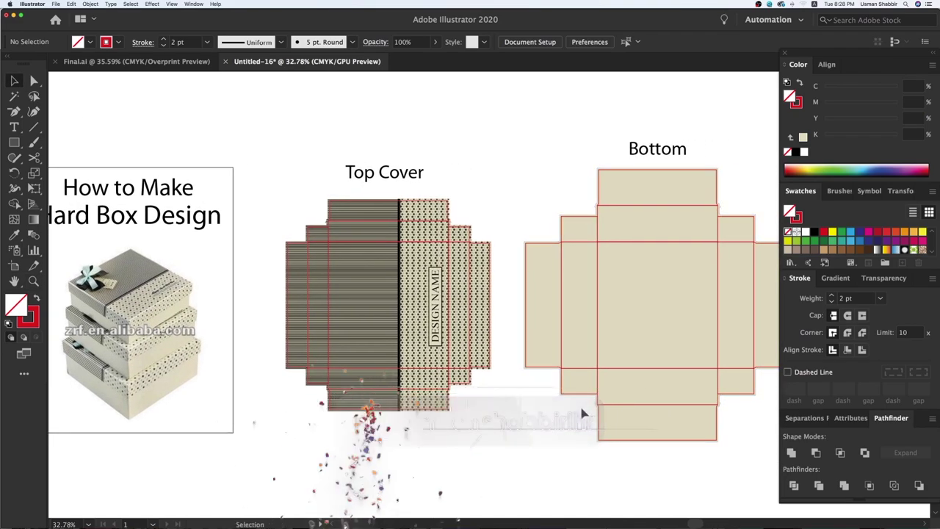